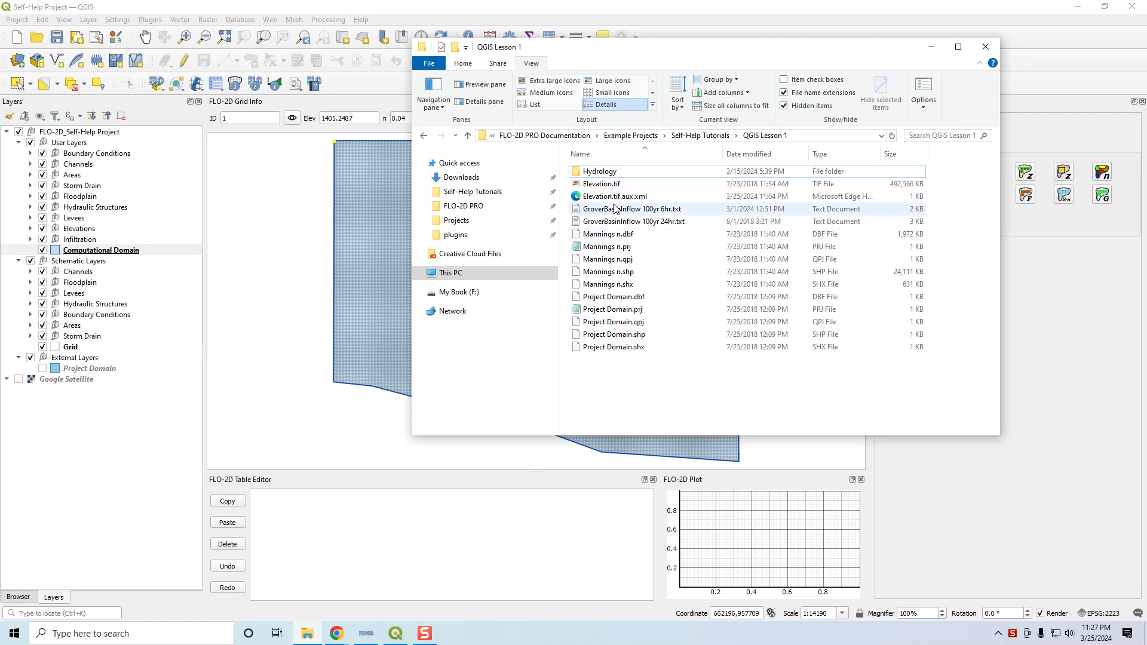
# Add Elevation.tif from the QGIS Lesson 1 folder to the project and place its layer in the External Layers group
pyautogui.click(600, 190)
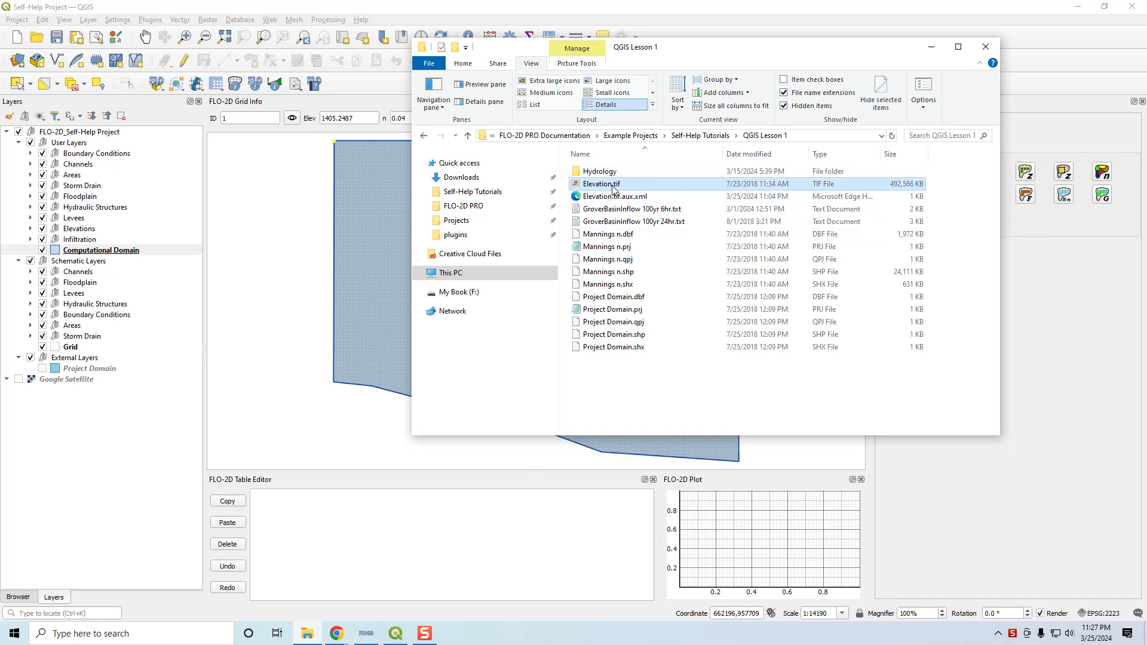
pyautogui.moveTo(615, 190)
pyautogui.mouseDown()
pyautogui.moveTo(460, 257)
pyautogui.moveTo(454, 293)
pyautogui.moveTo(433, 281)
pyautogui.moveTo(615, 210)
pyautogui.moveTo(589, 185)
pyautogui.moveTo(282, 227)
pyautogui.mouseUp()
pyautogui.click(931, 46)
pyautogui.click(80, 330)
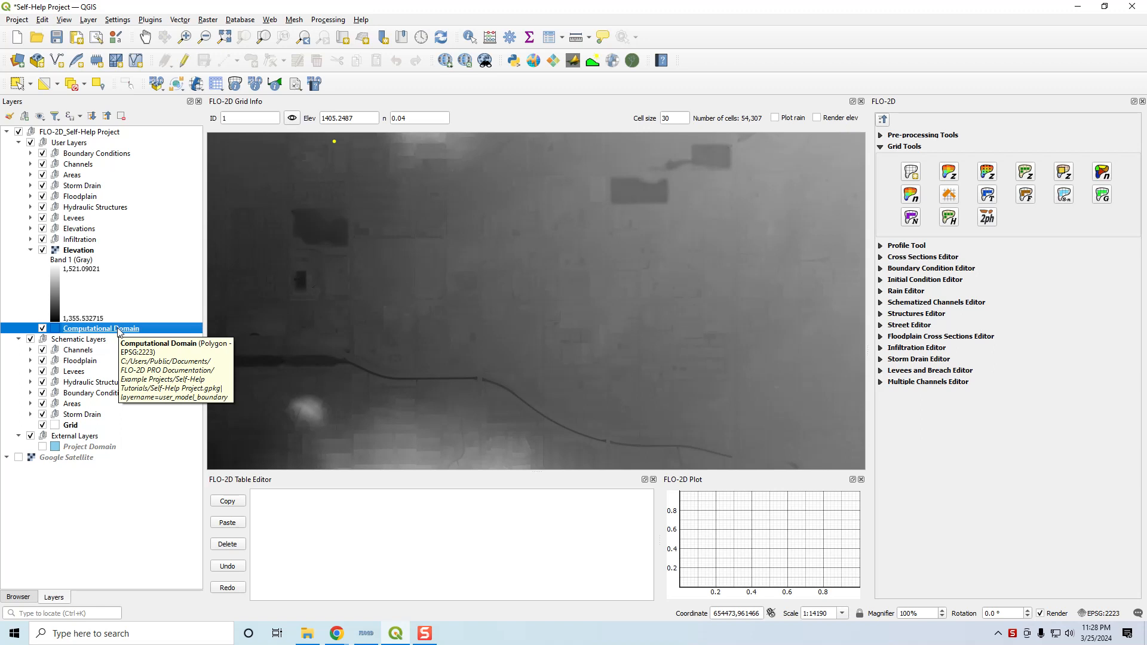
pyautogui.click(80, 250)
pyautogui.moveTo(82, 258); pyautogui.dragTo(125, 439)
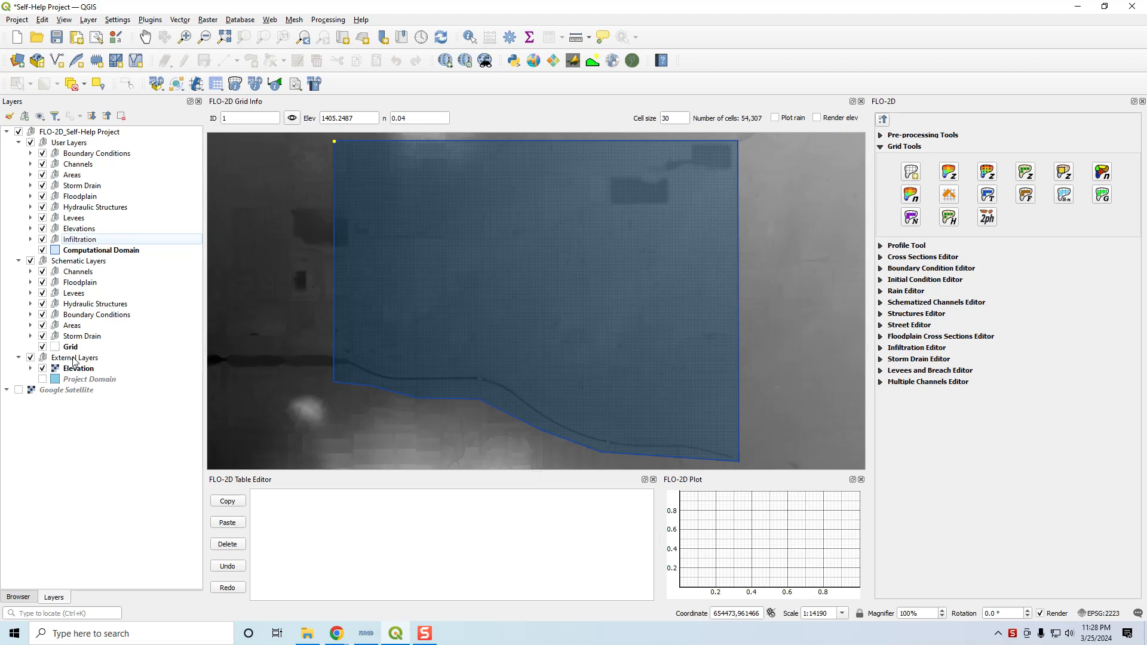
# Create a layer group named Elevation outside the FLO-2D project group and move the Elevation raster into it
pyautogui.rightClick(87, 443)
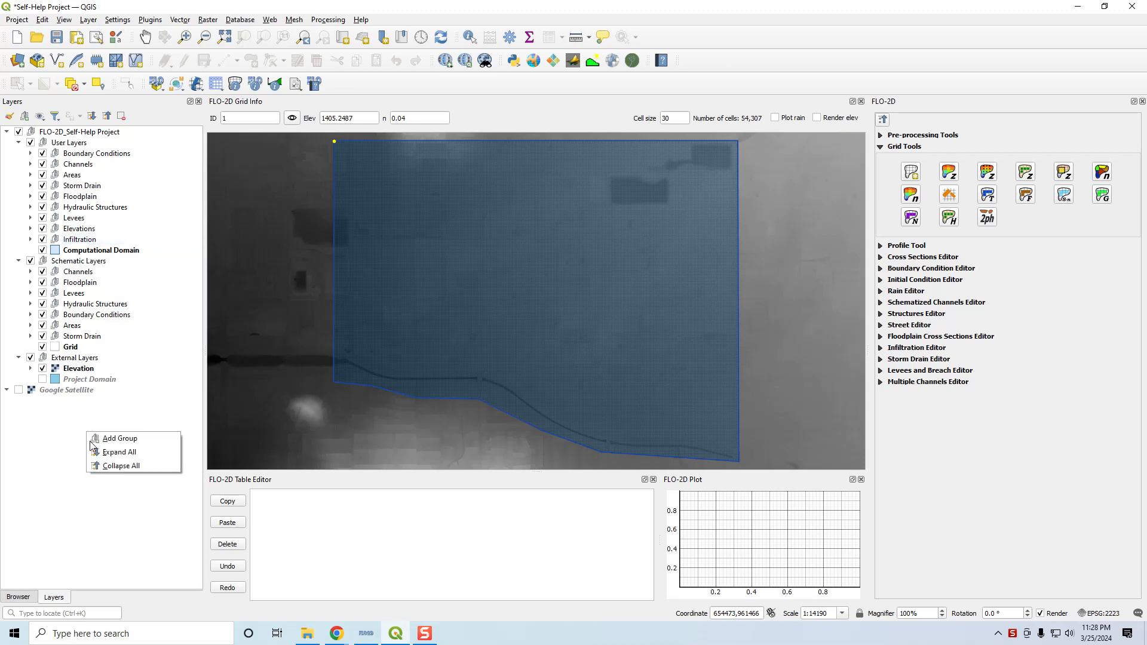
pyautogui.click(113, 435)
pyautogui.write('Elevaton')
pyautogui.press('Return')
pyautogui.click(61, 400)
pyautogui.rightClick(61, 400)
pyautogui.press('n')
pyautogui.click(62, 400)
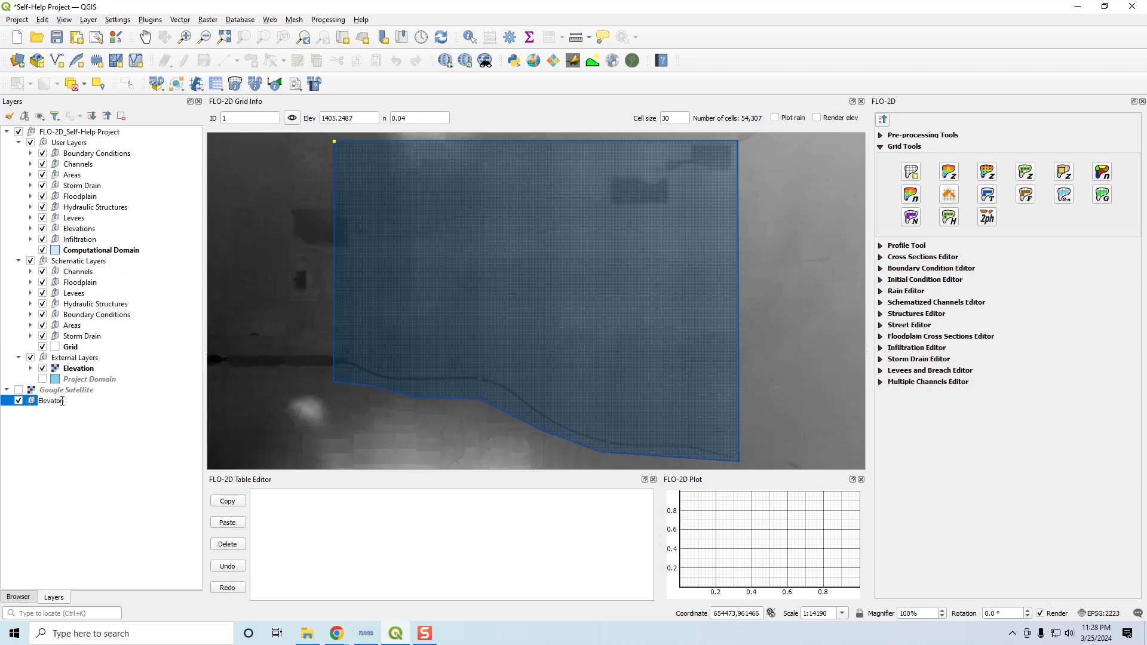
pyautogui.write('ion')
pyautogui.press('Return')
pyautogui.moveTo(81, 369); pyautogui.dragTo(65, 402)
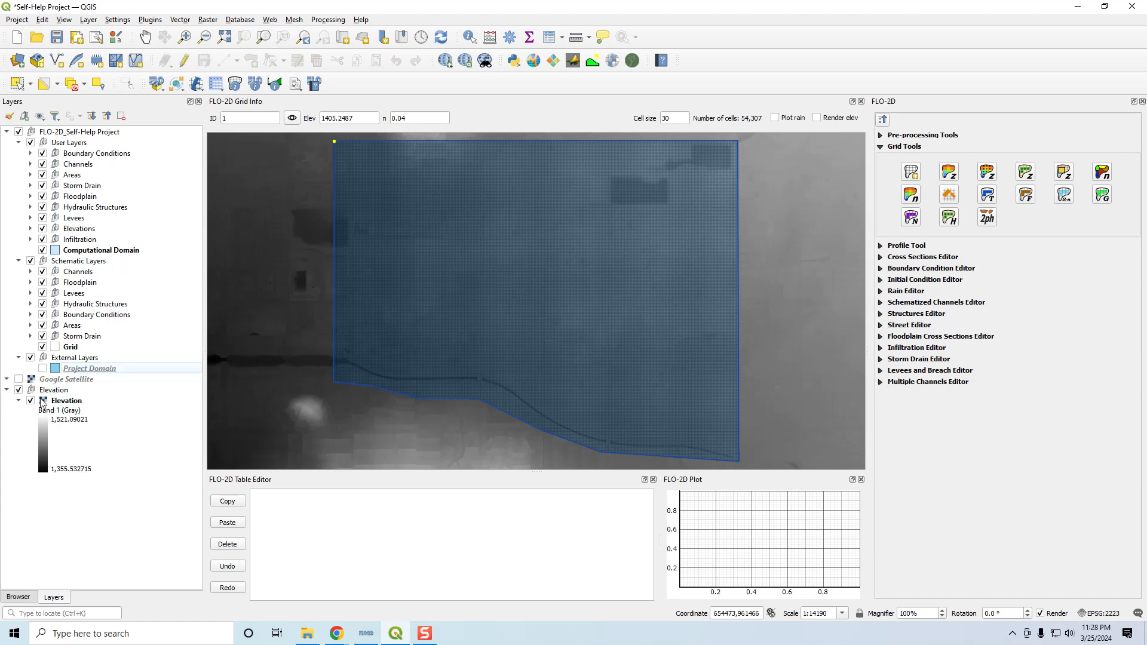
# Turn on the Google Satellite layer and place it below the Elevation group, collapsing the Elevation raster's legend
pyautogui.click(19, 379)
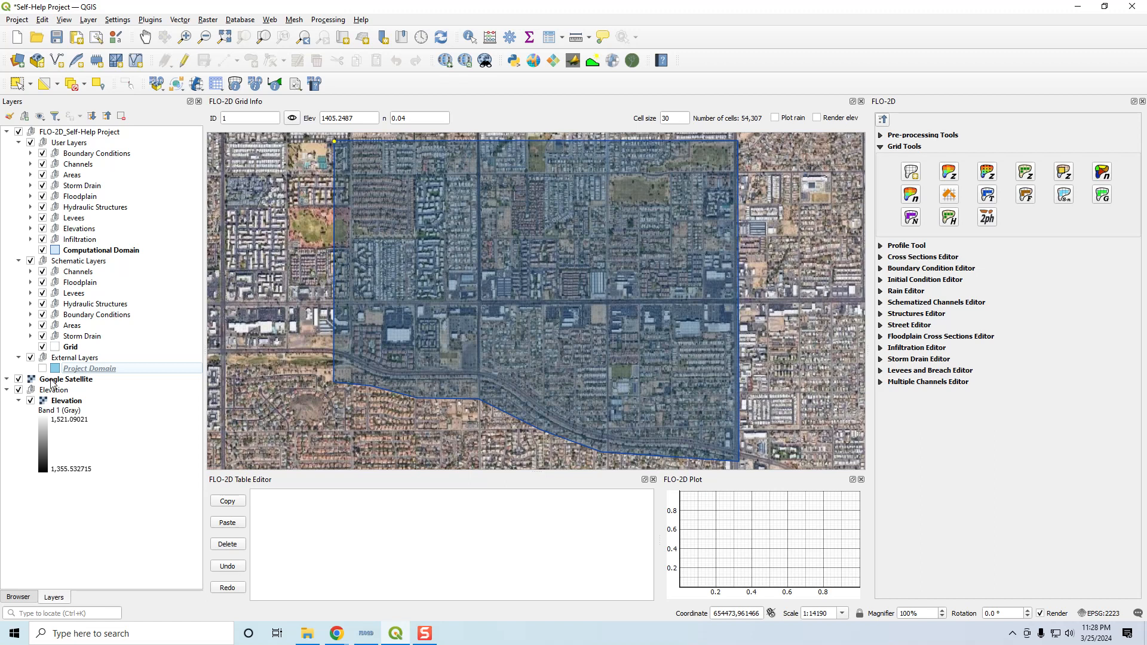
pyautogui.click(51, 380)
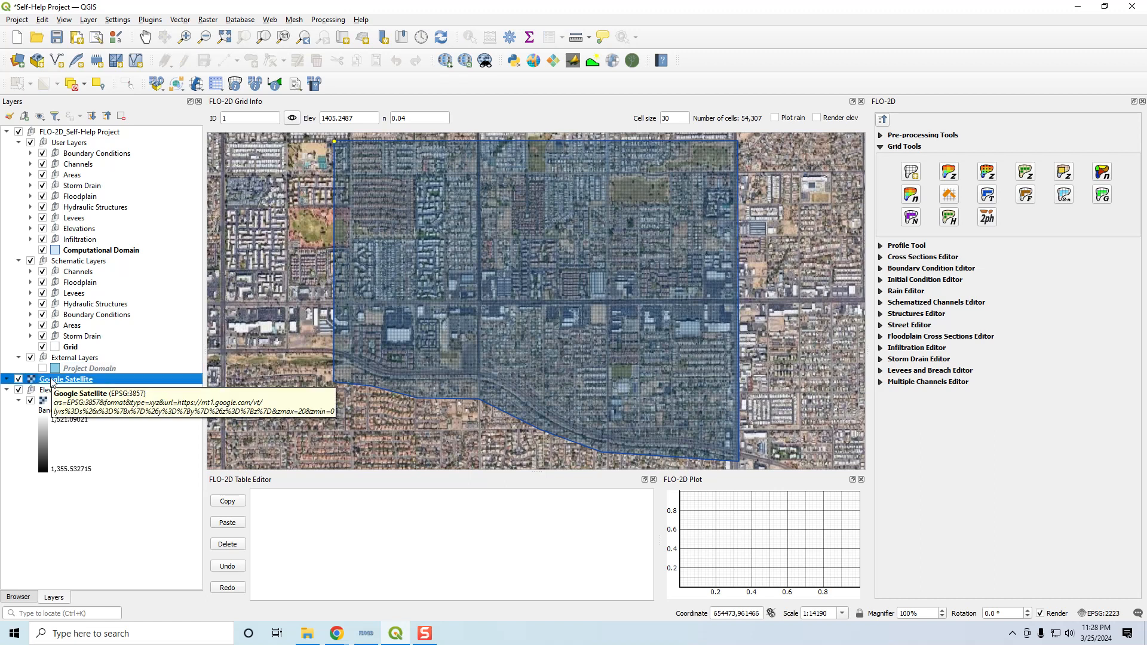
pyautogui.moveTo(52, 383); pyautogui.dragTo(56, 505)
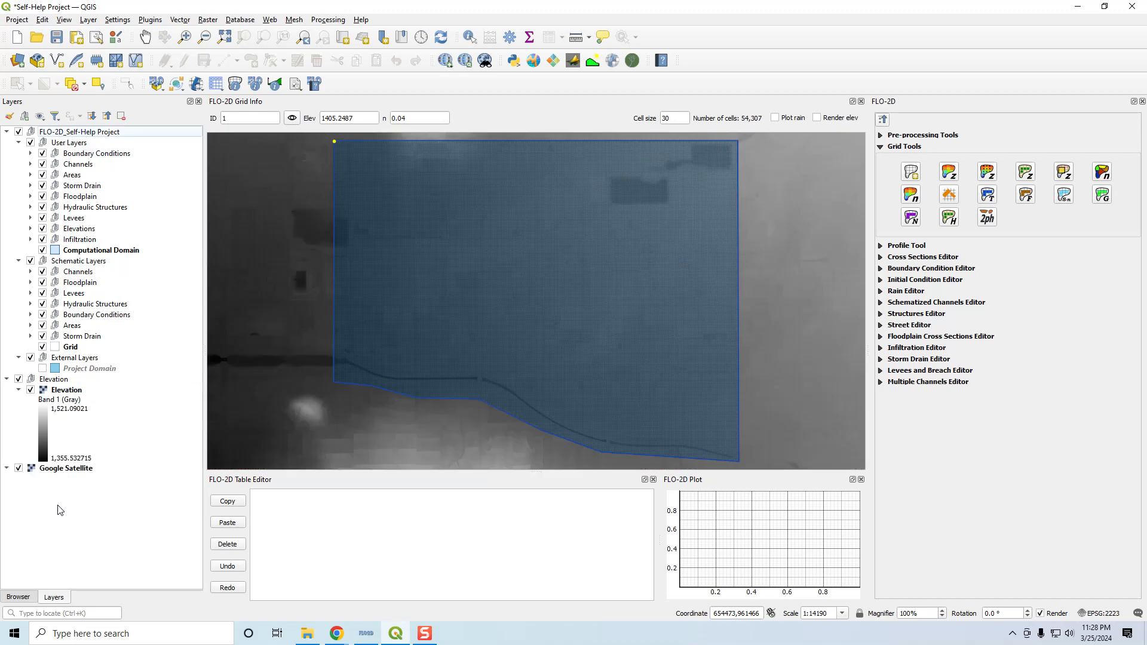
pyautogui.click(19, 390)
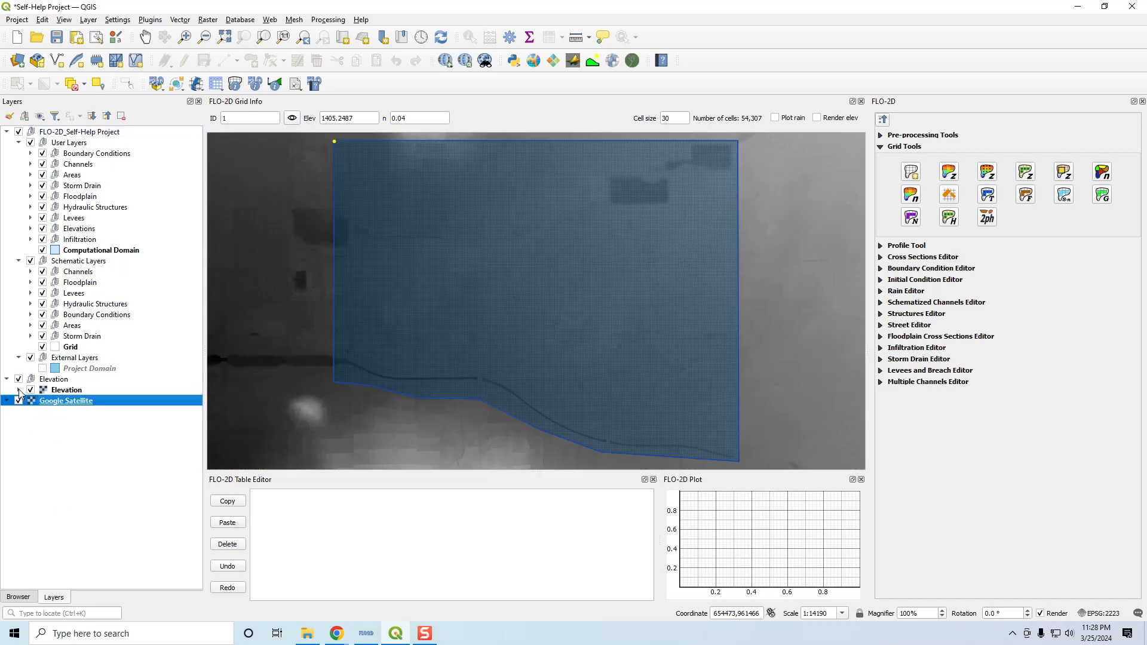
pyautogui.click(69, 391)
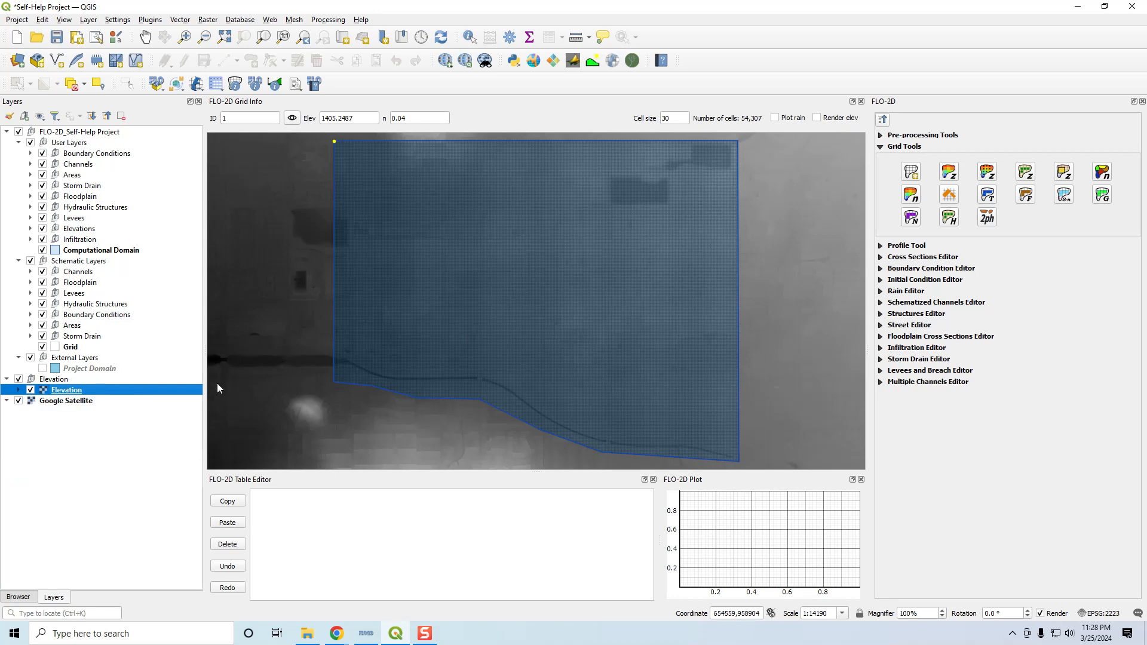
# Examine the Elevation raster's extent on the map and its coordinate reference system, units and pixel size in the layer properties
pyautogui.scroll(-1, 487, 347)
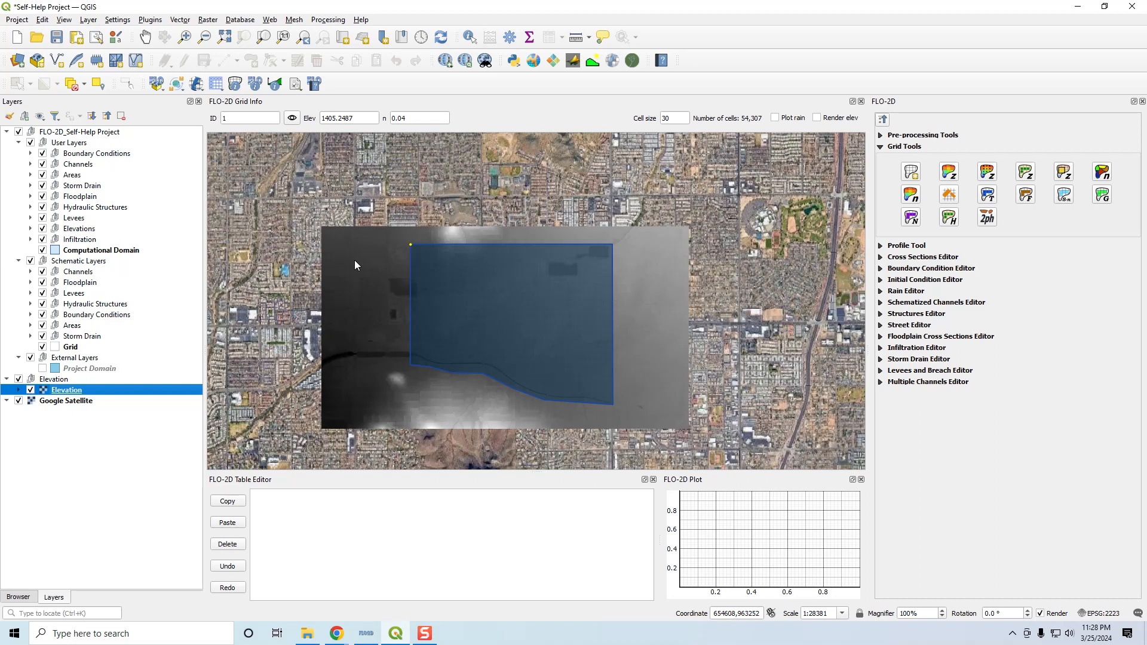
pyautogui.moveTo(471, 338); pyautogui.dragTo(498, 298)
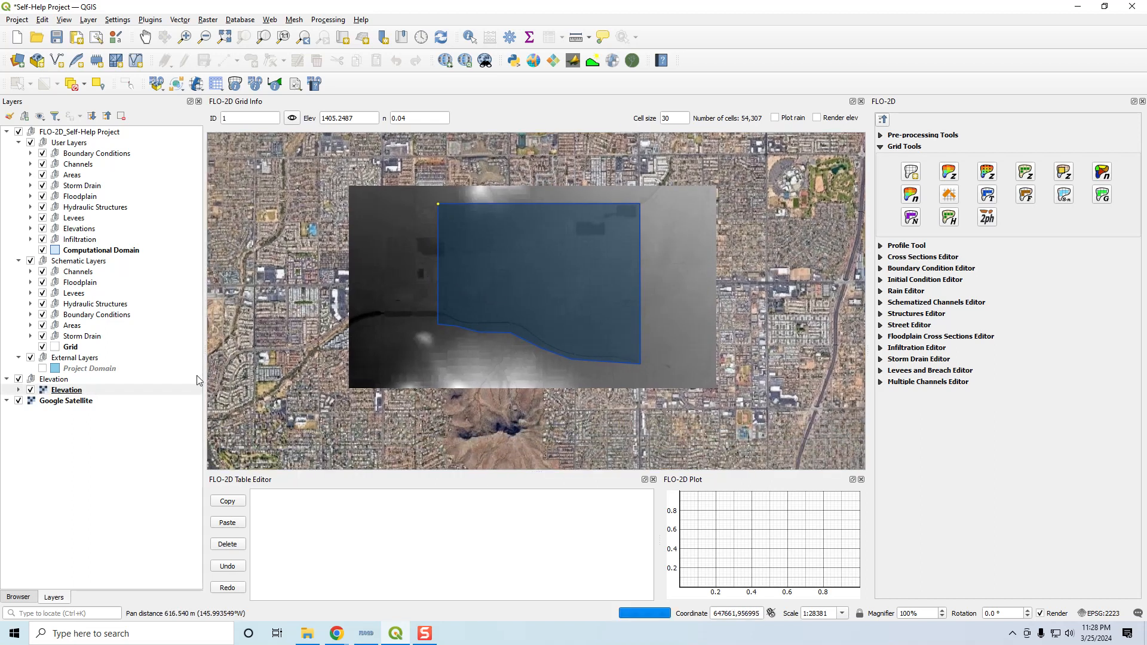
pyautogui.doubleClick(66, 390)
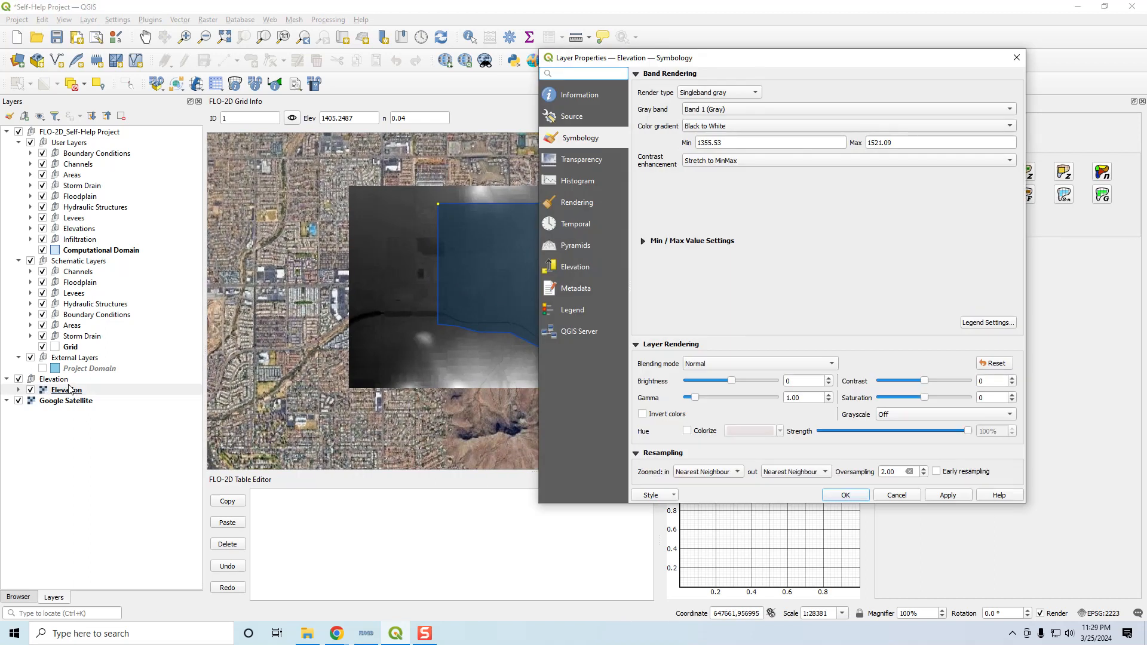
pyautogui.click(575, 99)
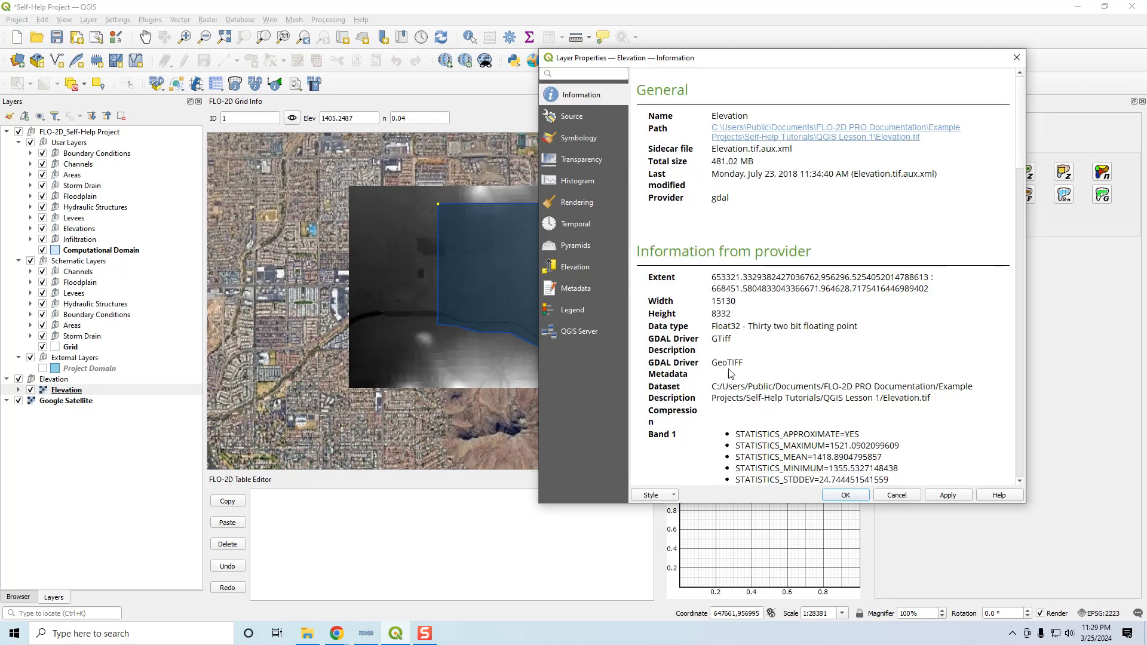
pyautogui.moveTo(1019, 159); pyautogui.dragTo(1027, 270)
pyautogui.doubleClick(738, 267)
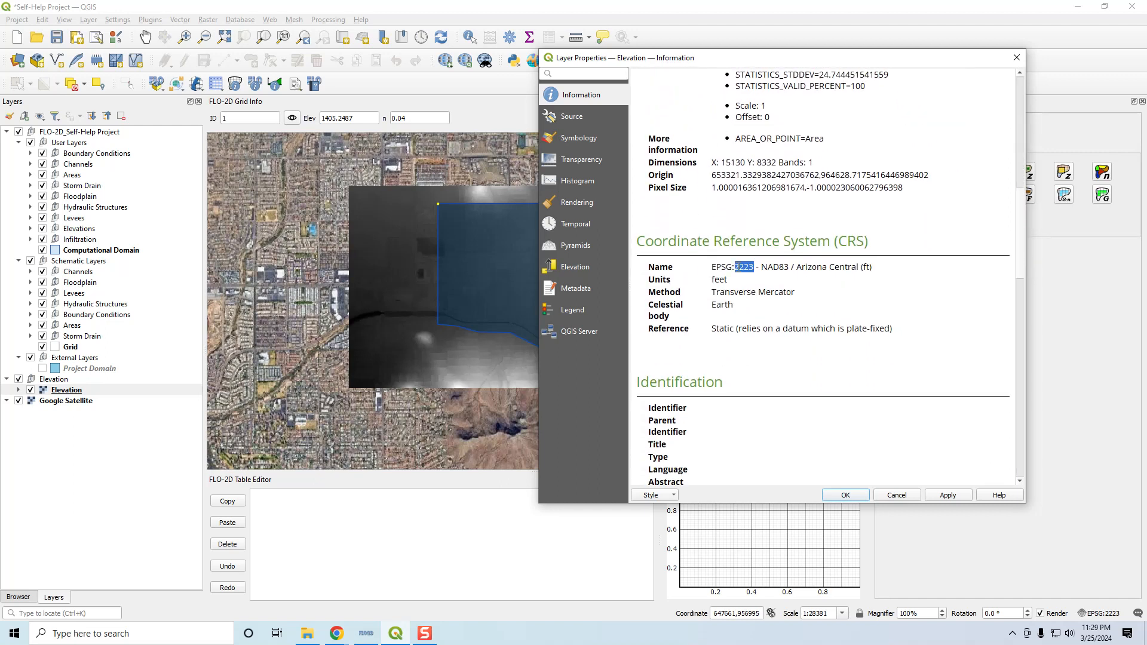
pyautogui.scroll(-1, 1020, 263)
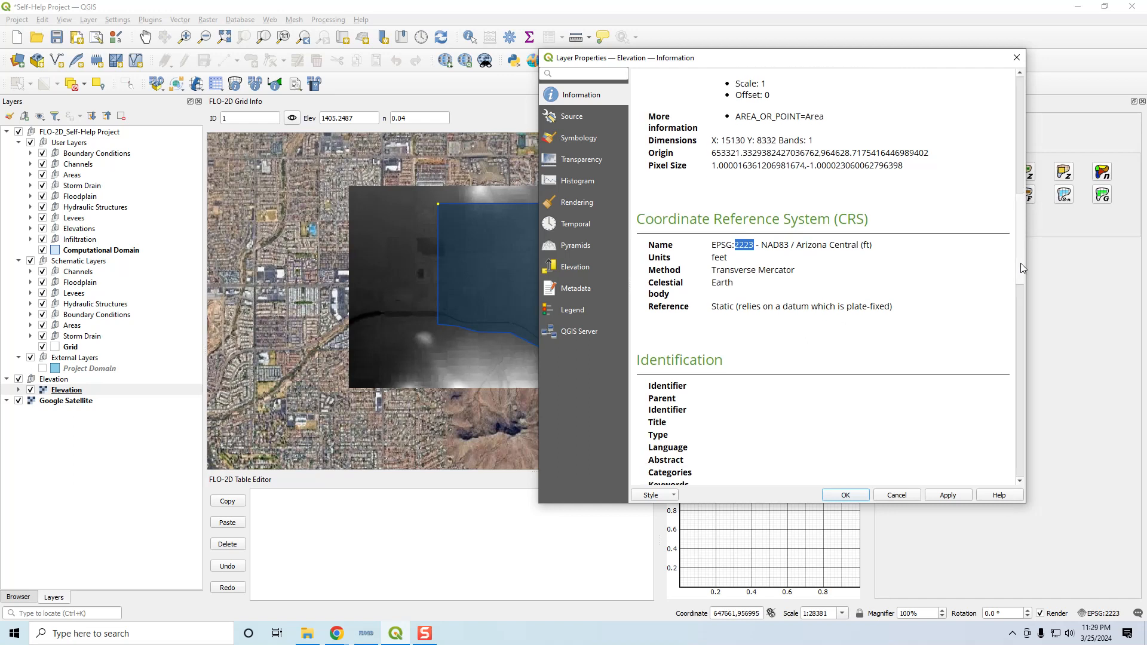
pyautogui.scroll(-3, 1021, 267)
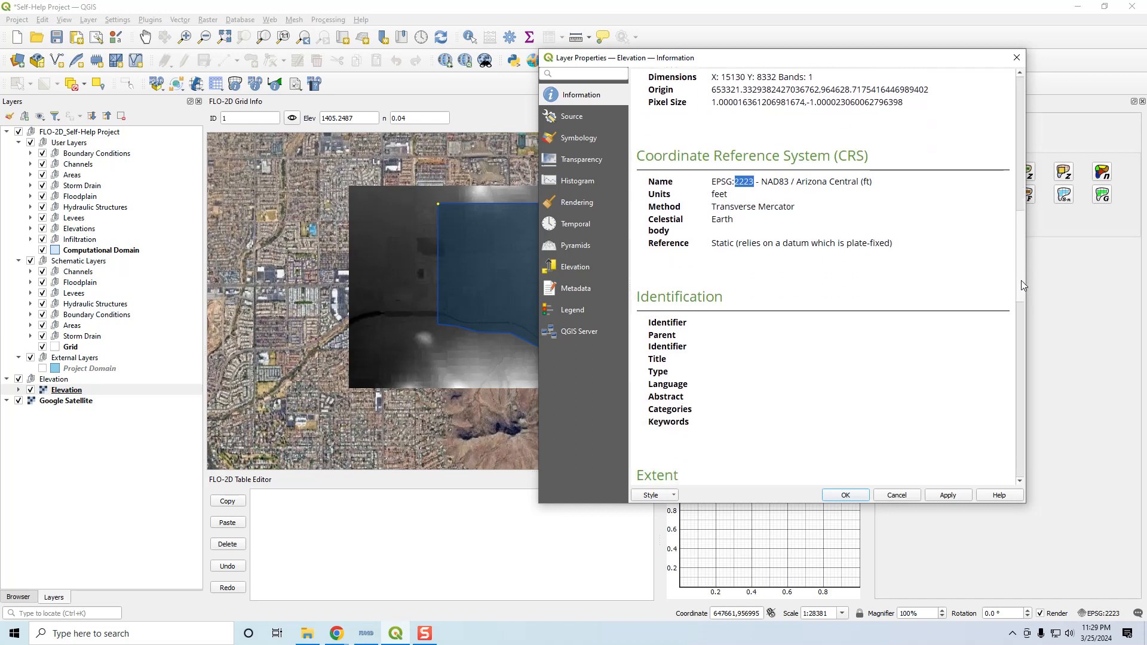
pyautogui.scroll(3, 1021, 267)
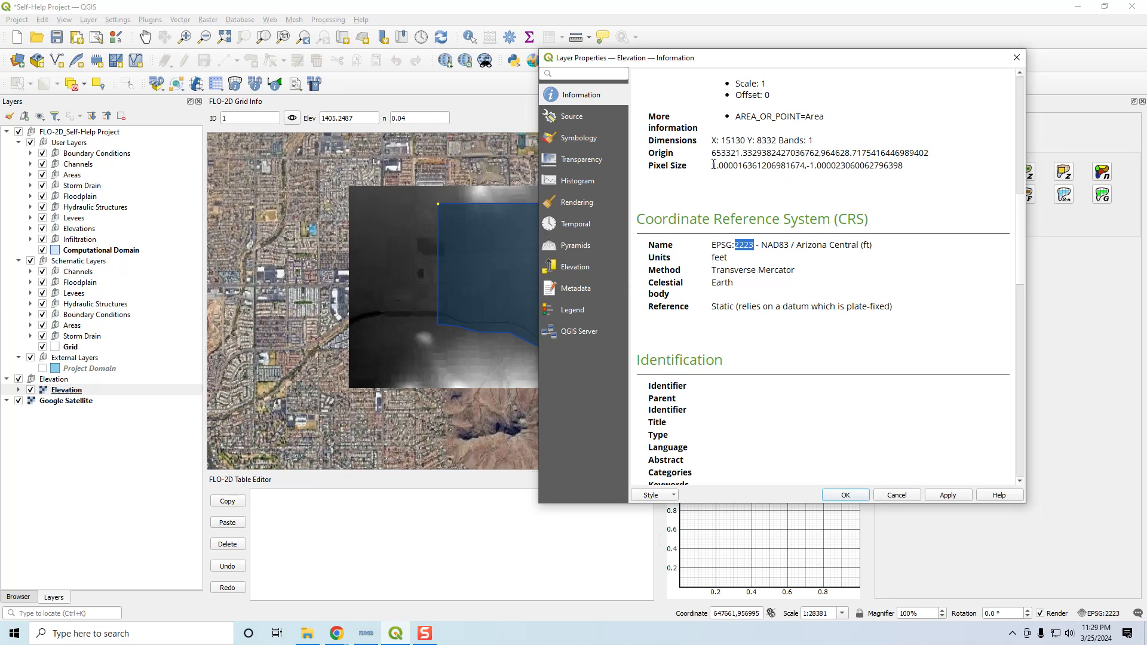
pyautogui.moveTo(712, 166); pyautogui.dragTo(907, 163)
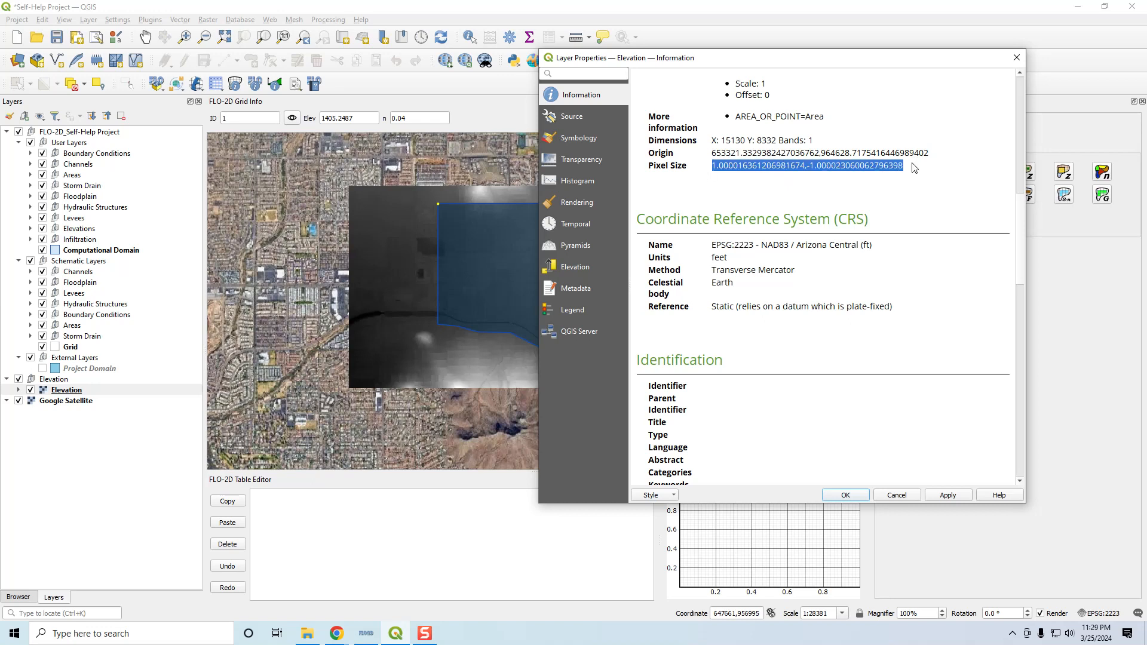
pyautogui.moveTo(1019, 251); pyautogui.dragTo(1013, 153)
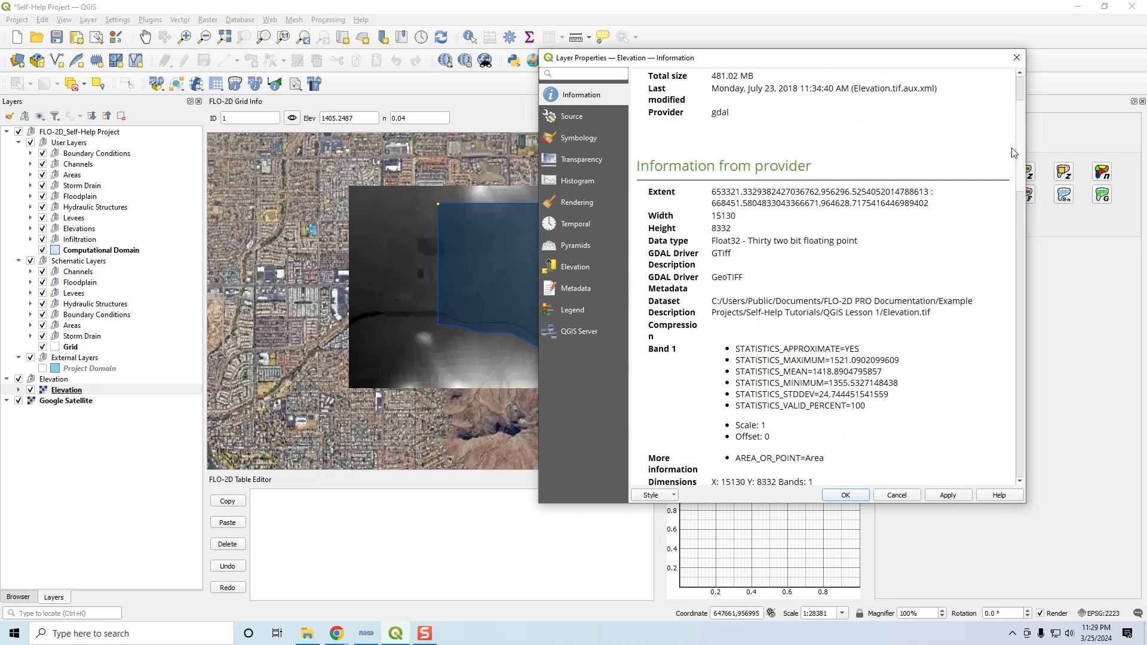
# Render the Elevation raster as a hillshade with a Z factor of 2 and apply it
pyautogui.click(571, 138)
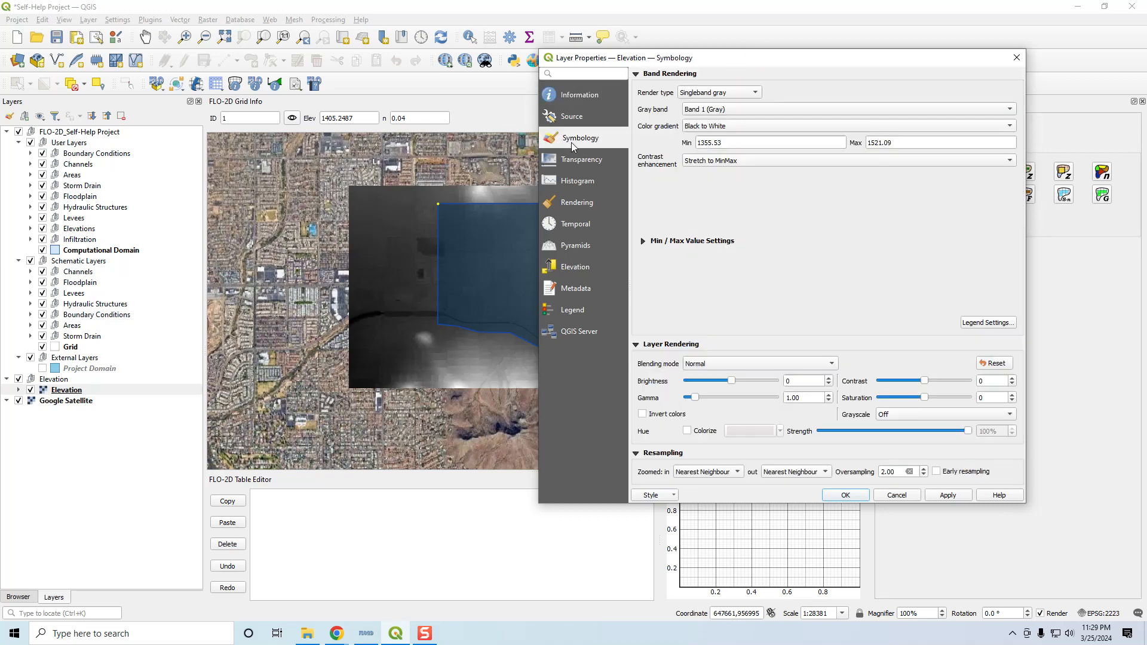
pyautogui.click(723, 93)
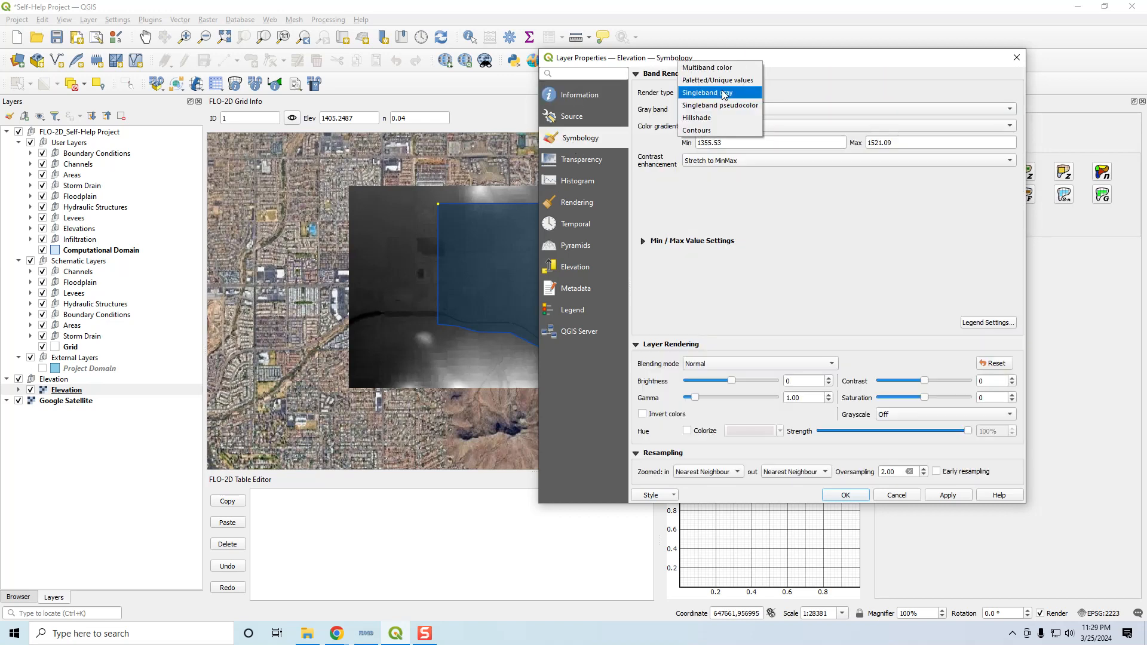
pyautogui.click(711, 118)
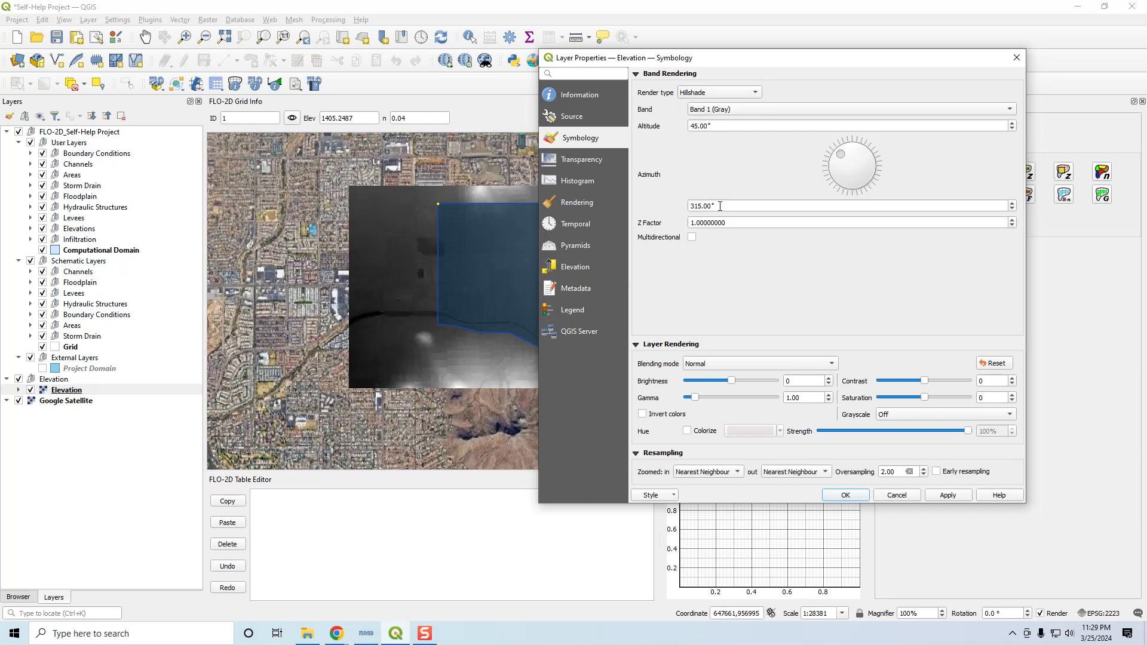
pyautogui.doubleClick(743, 220)
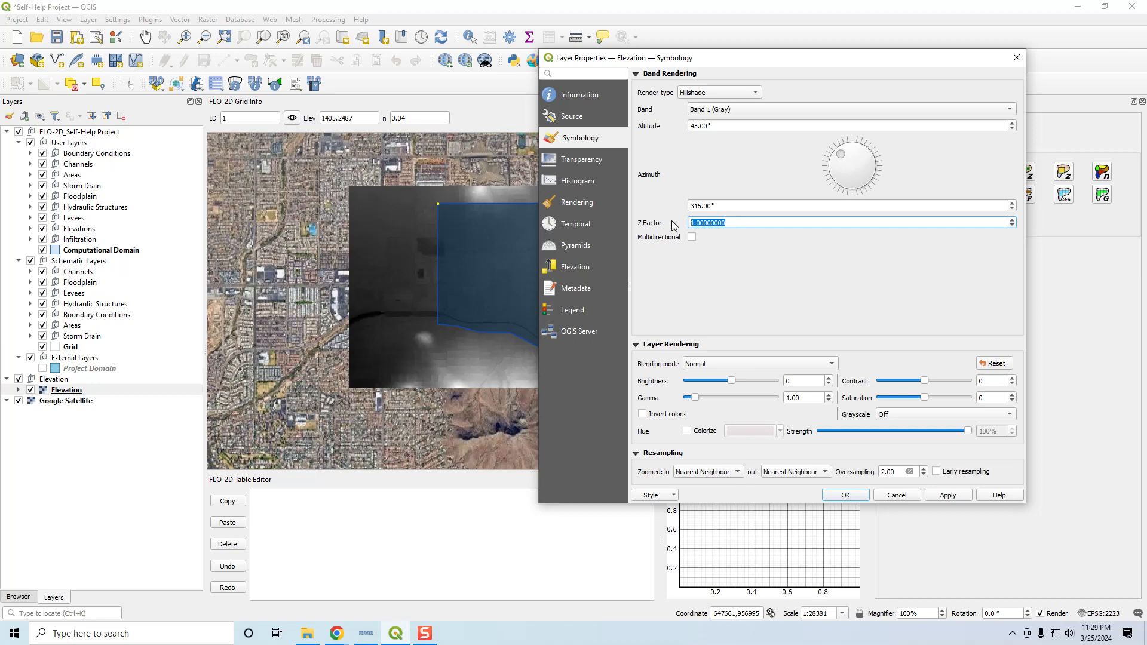
pyautogui.write('2')
pyautogui.click(942, 495)
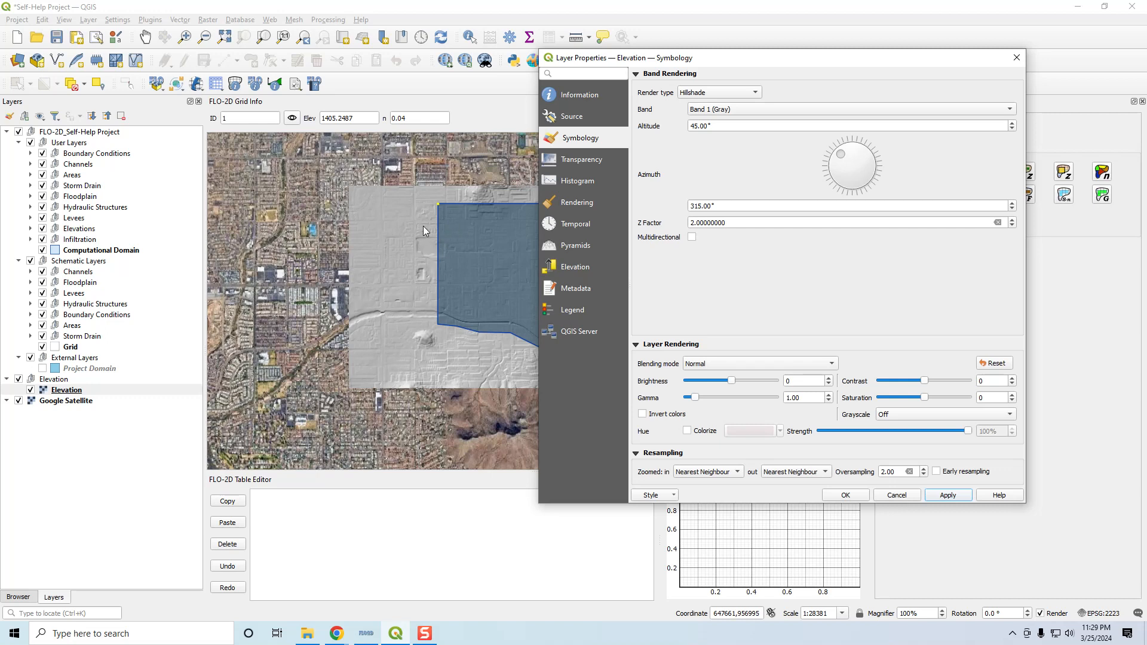
# Compare the hillshade by applying a Z factor of 1 and returning it to 2
pyautogui.doubleClick(717, 222)
pyautogui.write('1')
pyautogui.click(945, 495)
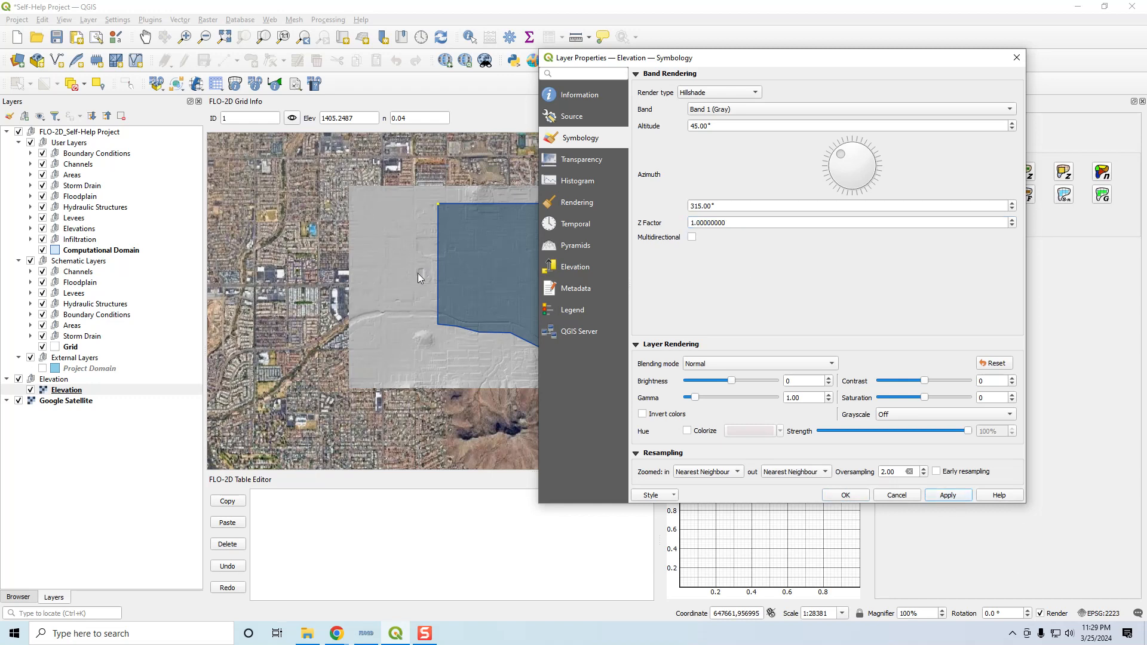
pyautogui.doubleClick(728, 222)
pyautogui.write('2')
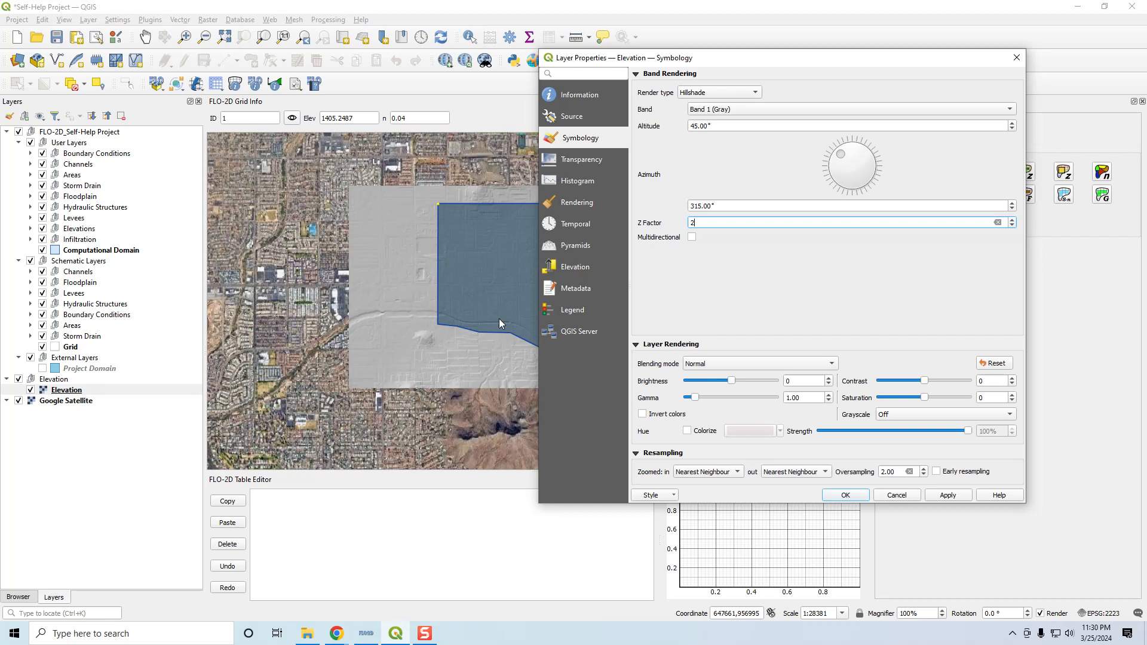
pyautogui.click(947, 497)
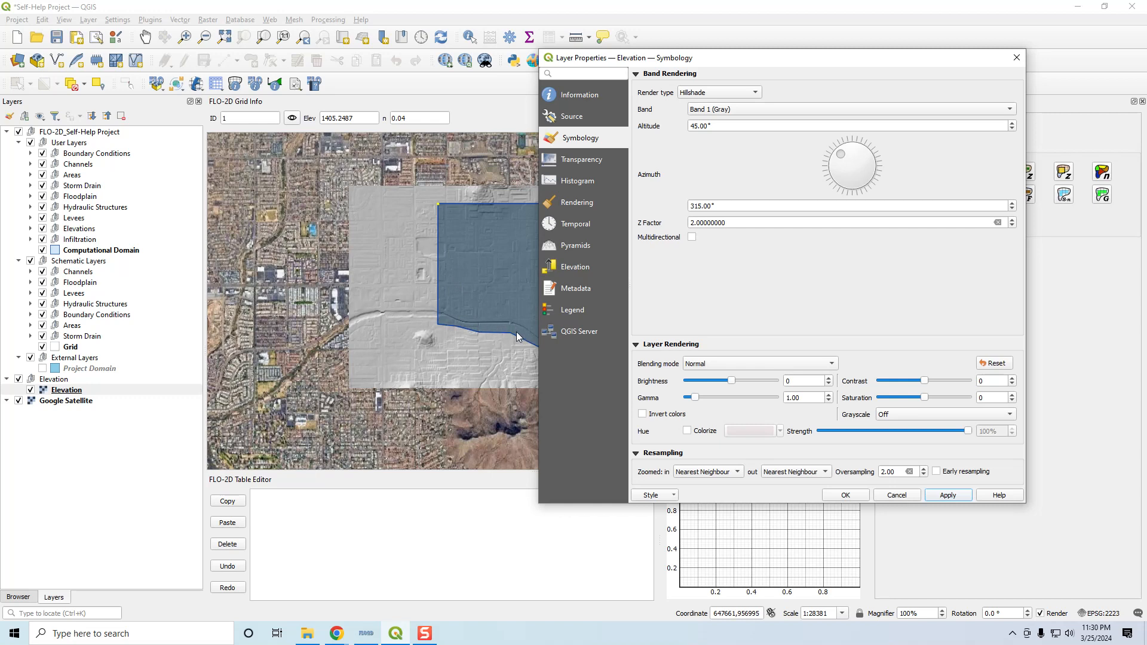
# Try a hillshade azimuth of 240°, set it to 317° instead, and accept the layer properties
pyautogui.moveTo(839, 159); pyautogui.dragTo(829, 184)
pyautogui.click(946, 495)
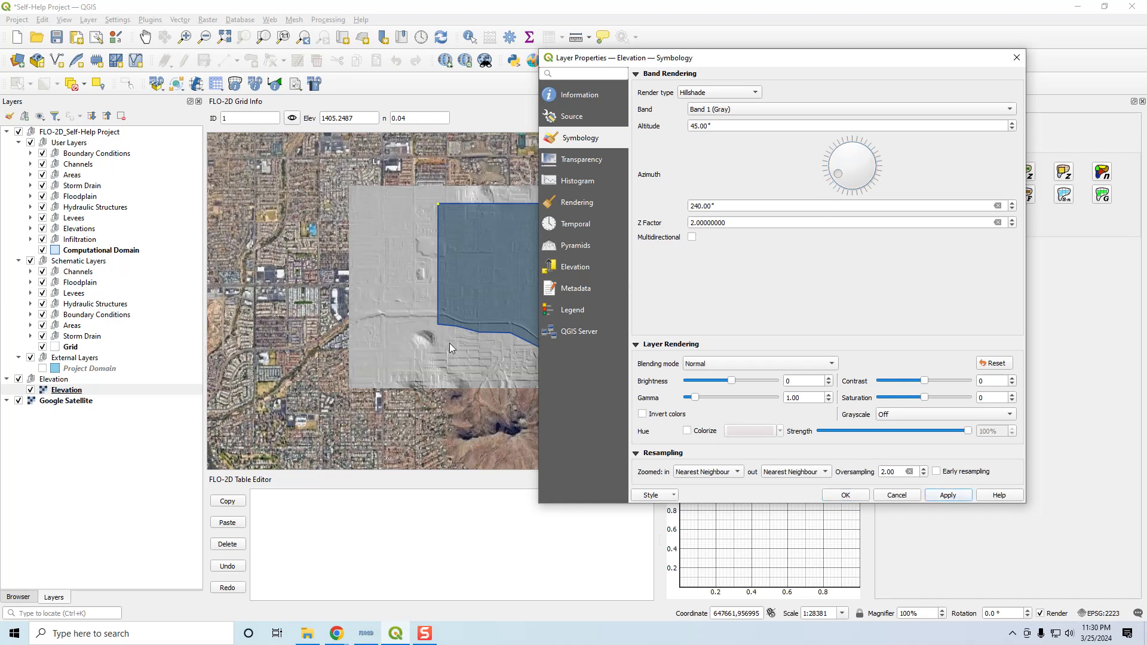
pyautogui.moveTo(839, 174); pyautogui.dragTo(841, 153)
pyautogui.click(942, 496)
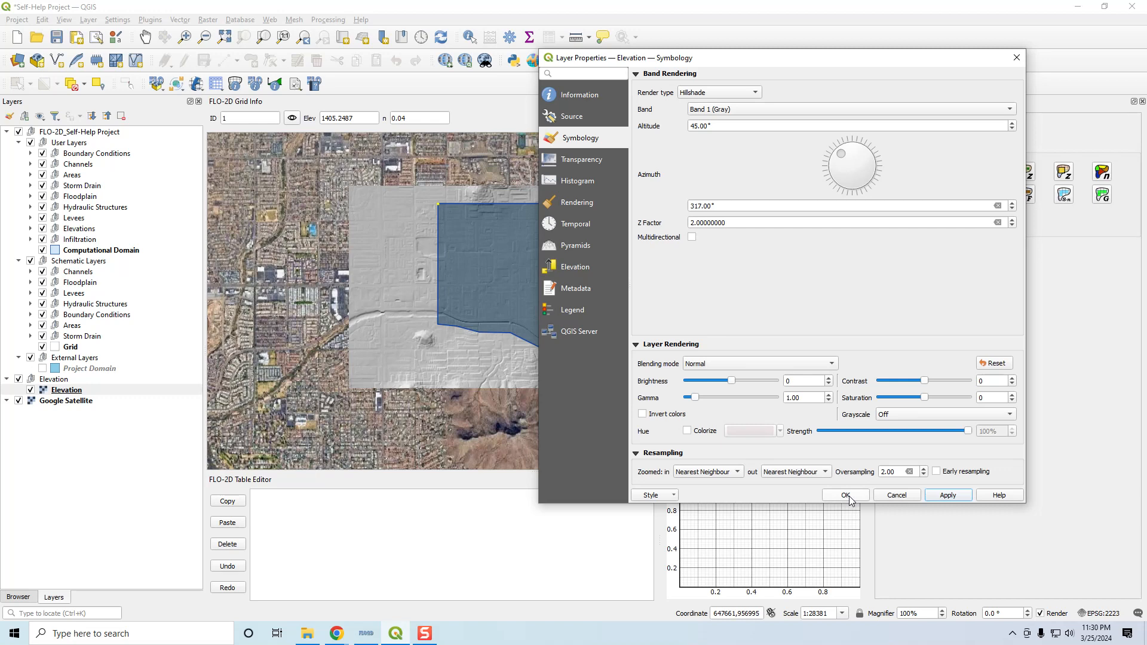
pyautogui.click(846, 496)
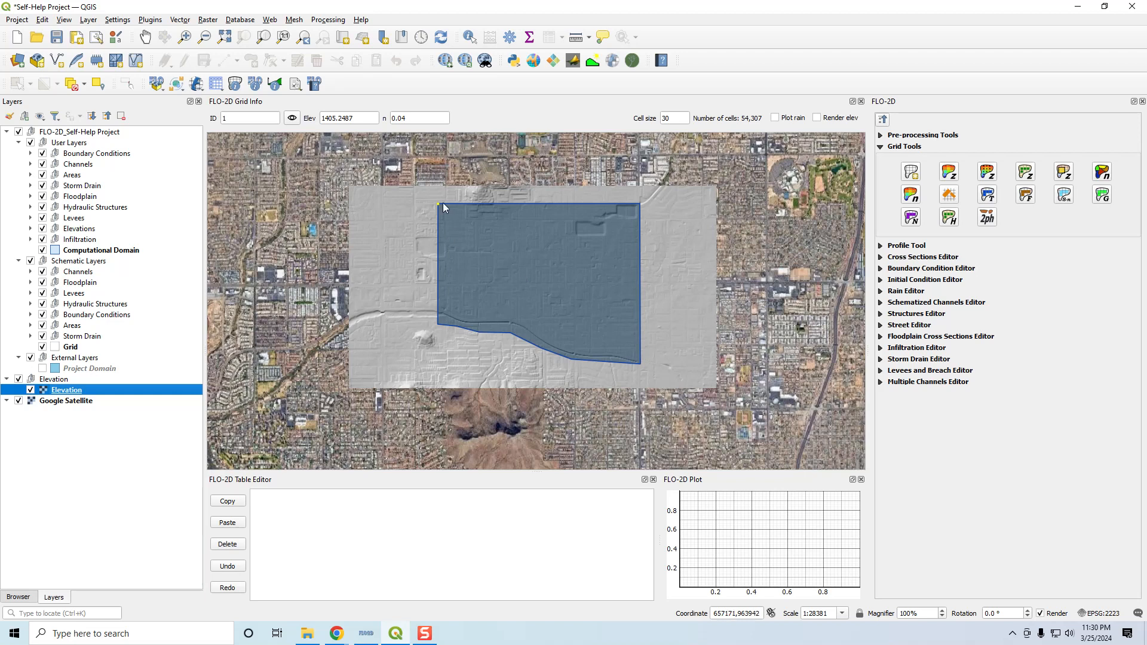
# Inspect grid element 1 up close against the elevation raster and check its elevation in the grid information
pyautogui.scroll(4, 441, 204)
pyautogui.scroll(3, 425, 209)
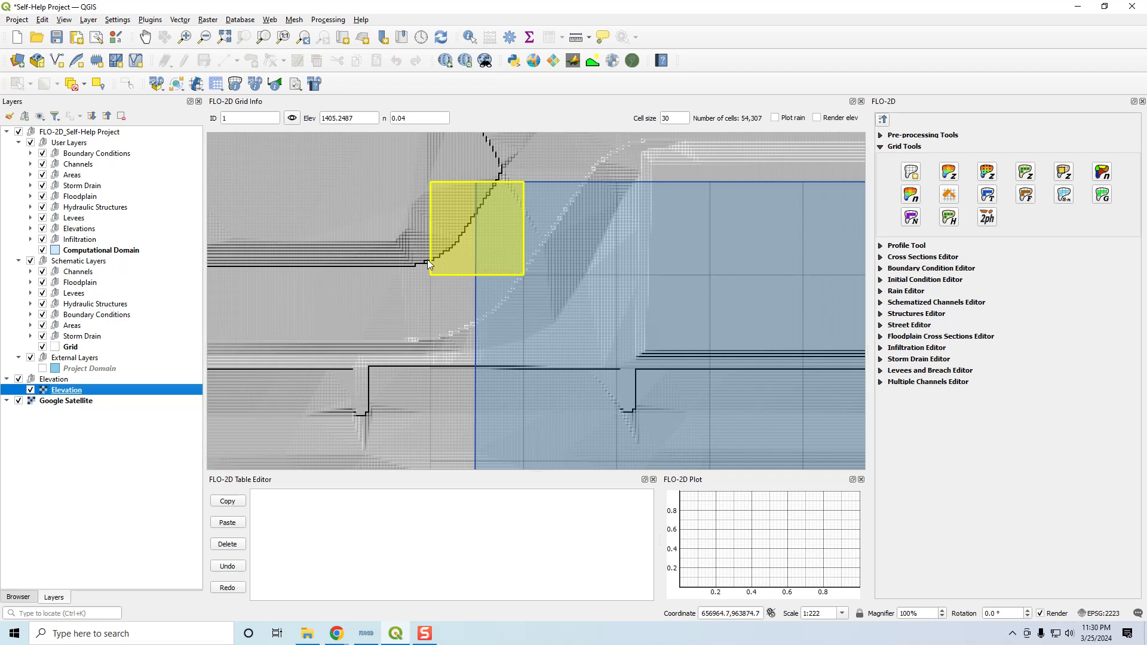
pyautogui.click(293, 119)
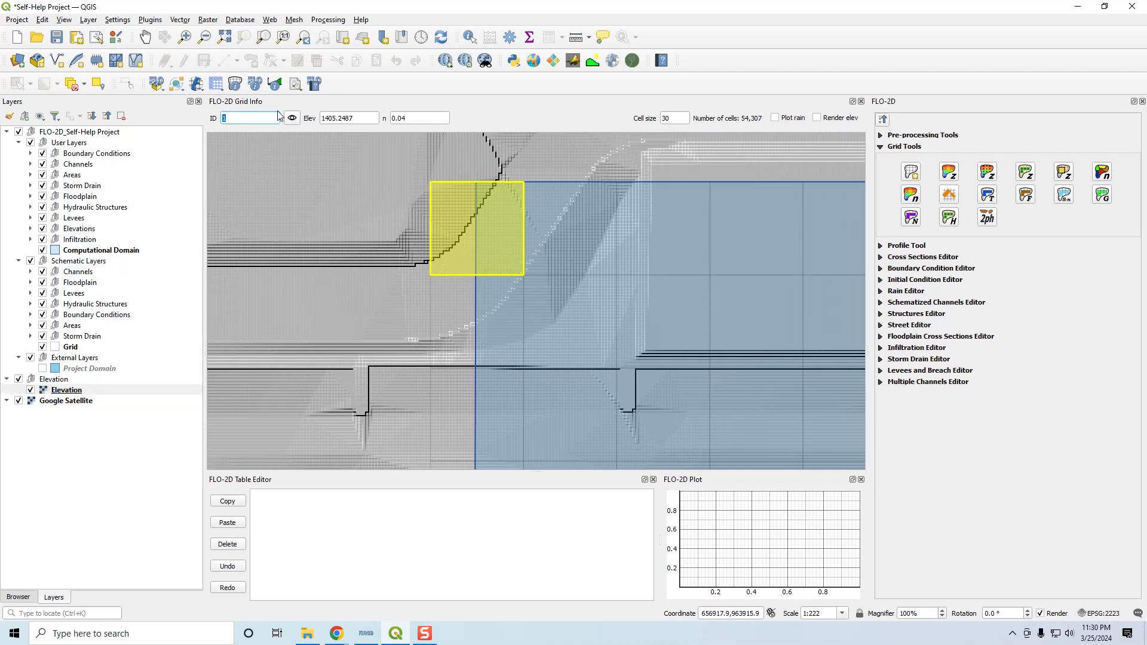
pyautogui.click(363, 119)
pyautogui.moveTo(359, 123); pyautogui.dragTo(306, 124)
# Sample grid elevations from the Elevation raster with a source NODATA value of -9999, averaging all non-NODATA pixels
pyautogui.click(949, 173)
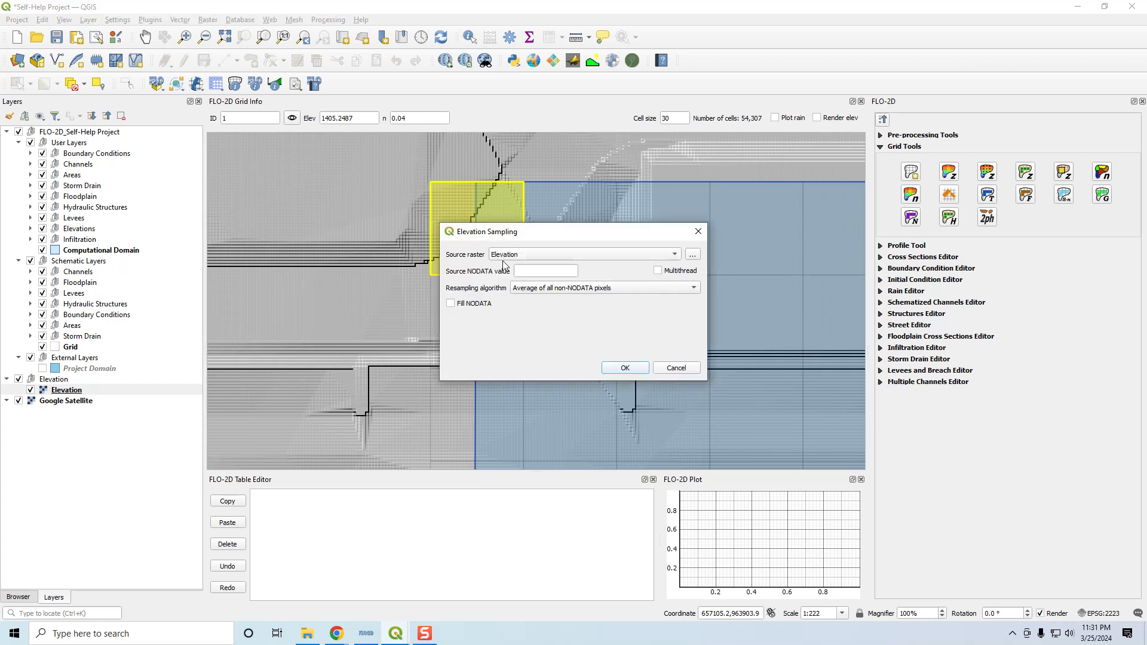
pyautogui.click(499, 259)
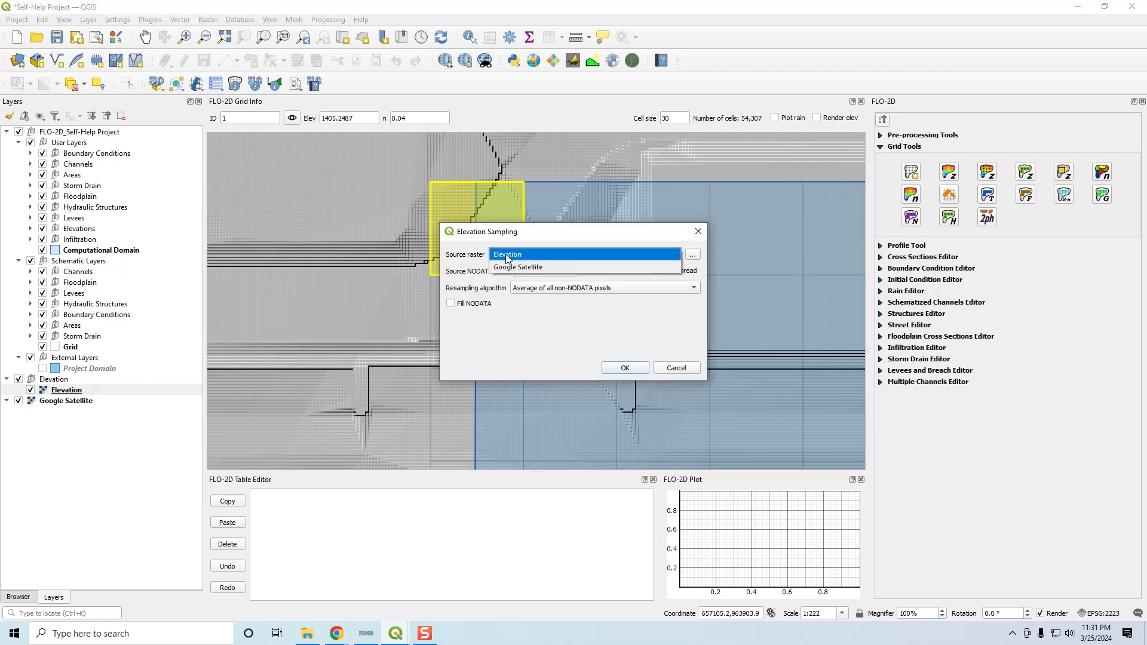
pyautogui.click(507, 256)
pyautogui.write('-9999')
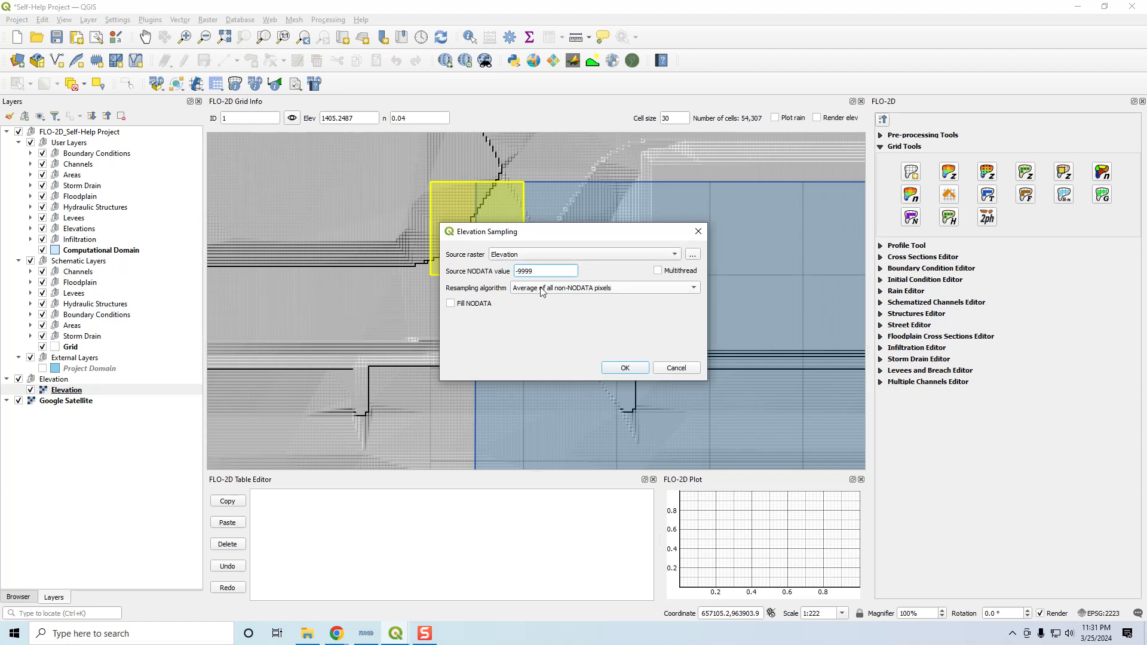
pyautogui.hotkey('ctrl', 'a')
pyautogui.click(625, 367)
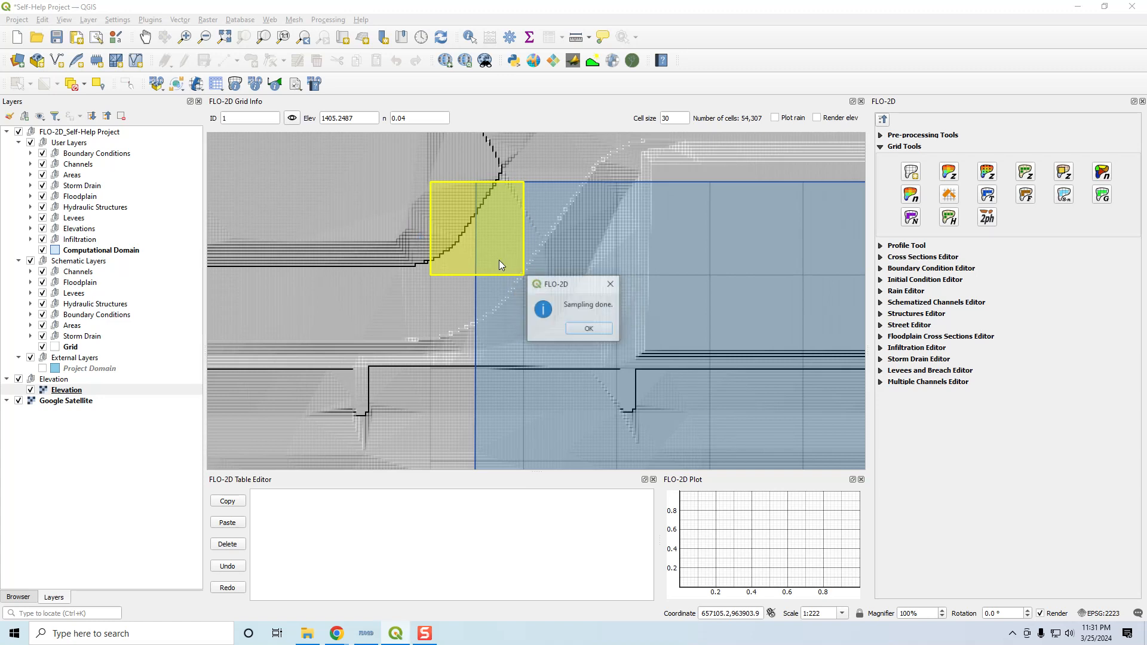
pyautogui.click(573, 328)
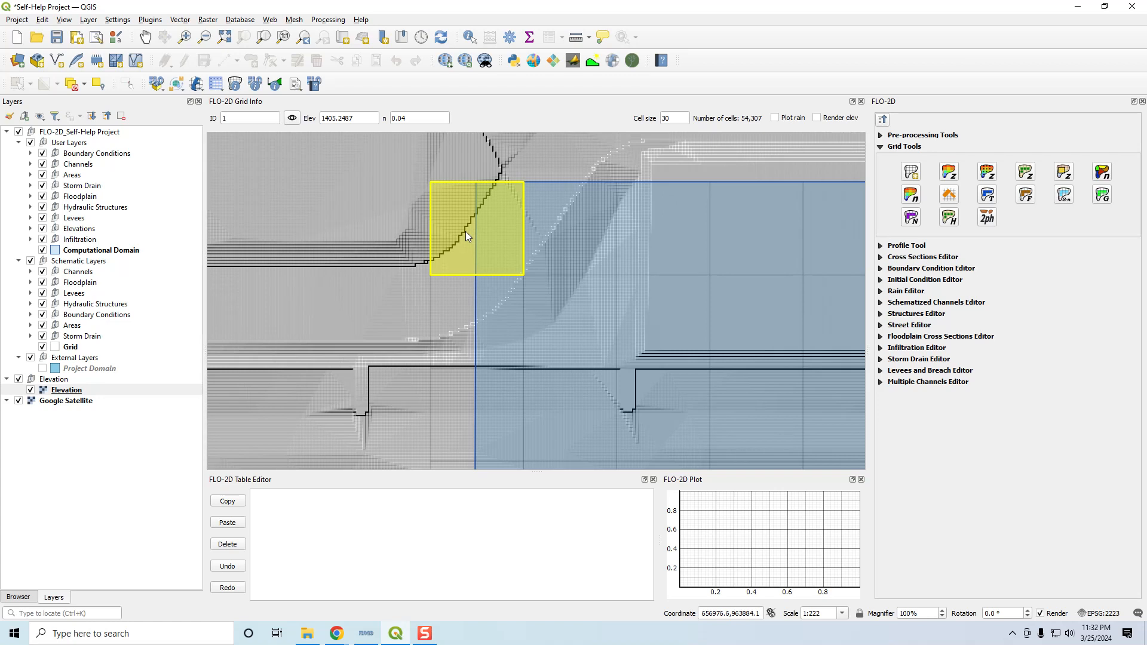
# Render the grid cells by elevation over the northwest part of the computational domain
pyautogui.scroll(-4, 392, 249)
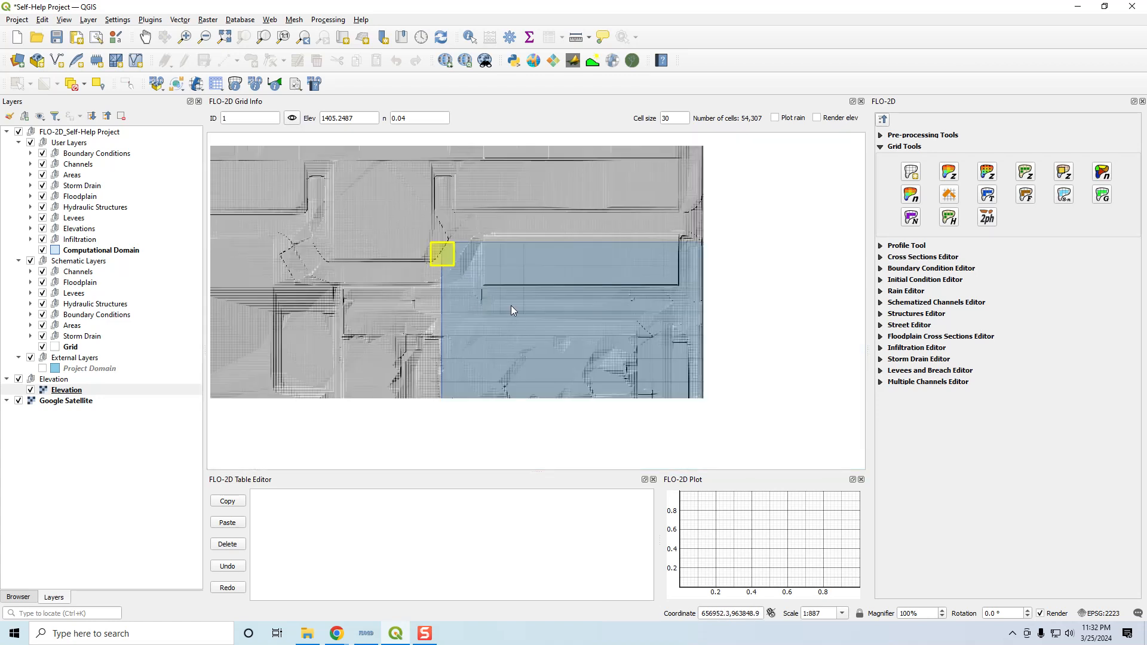
pyautogui.moveTo(565, 359); pyautogui.dragTo(367, 217)
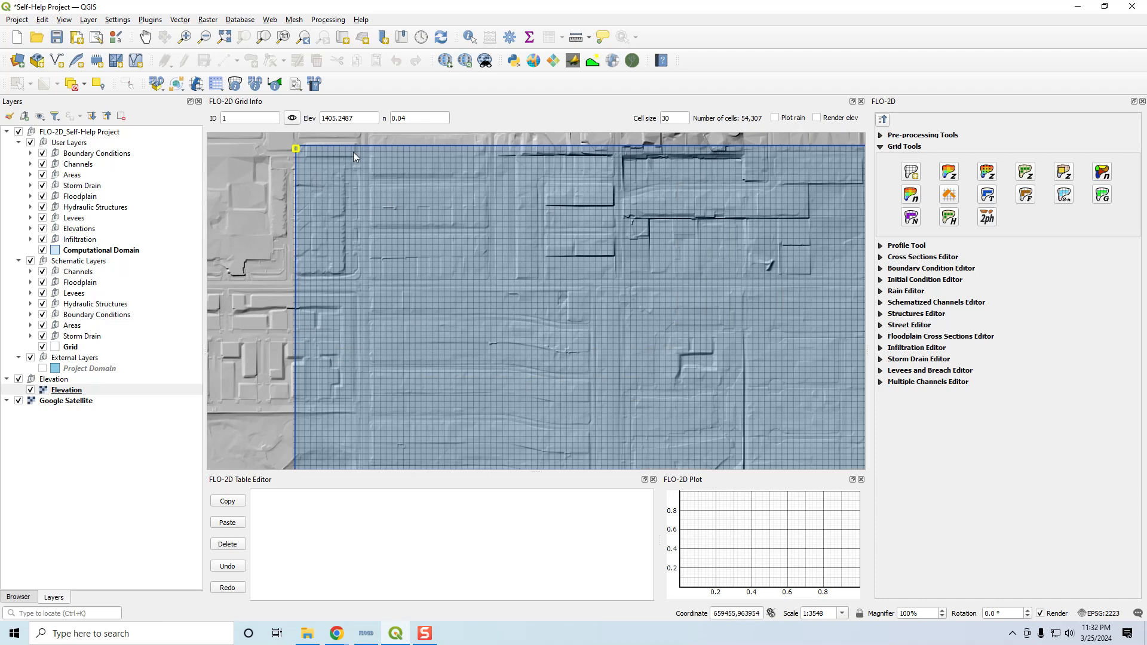
pyautogui.click(816, 119)
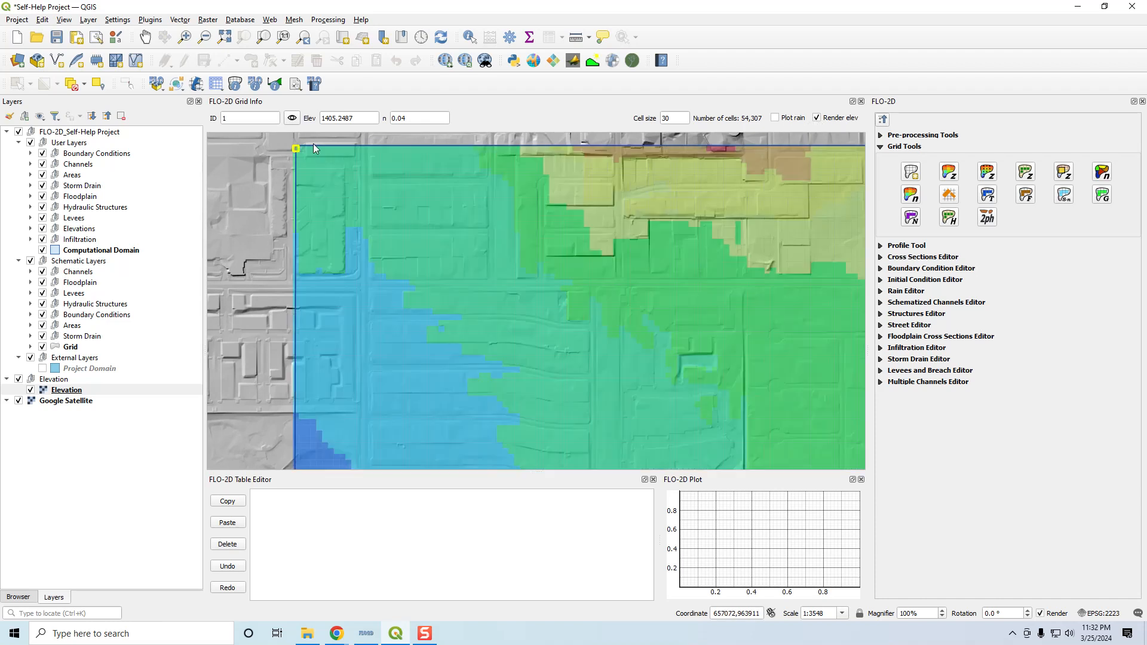
# Examine the elevation-coloured grid cells up close along the domain's northern edge and across the whole computational domain
pyautogui.scroll(3, 743, 141)
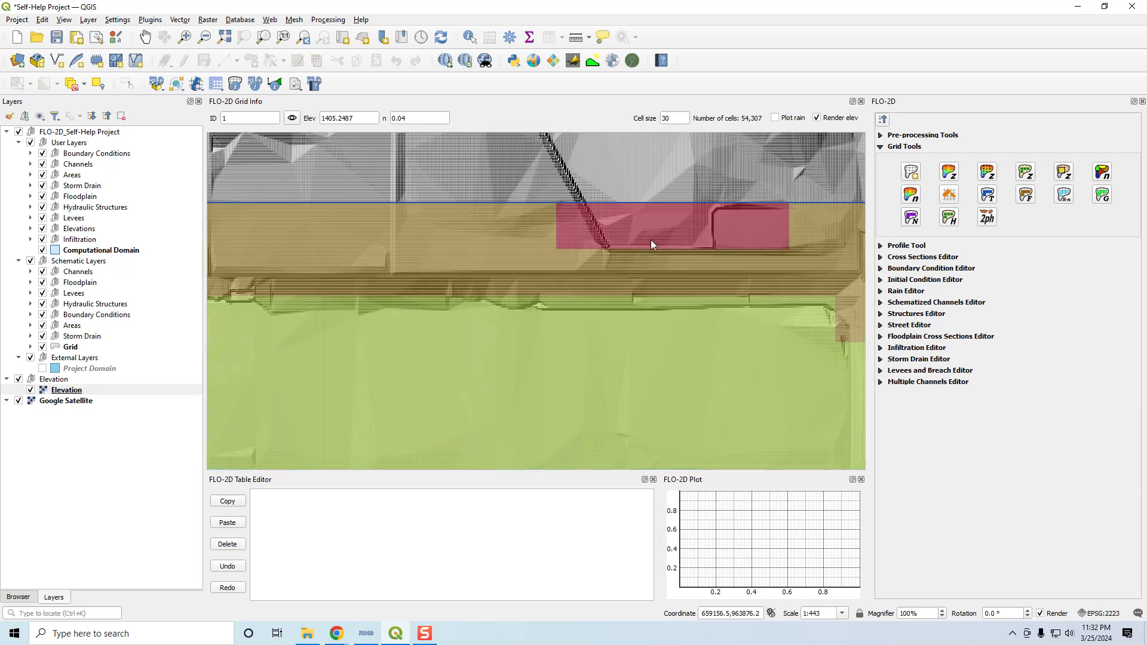
pyautogui.scroll(1, 650, 239)
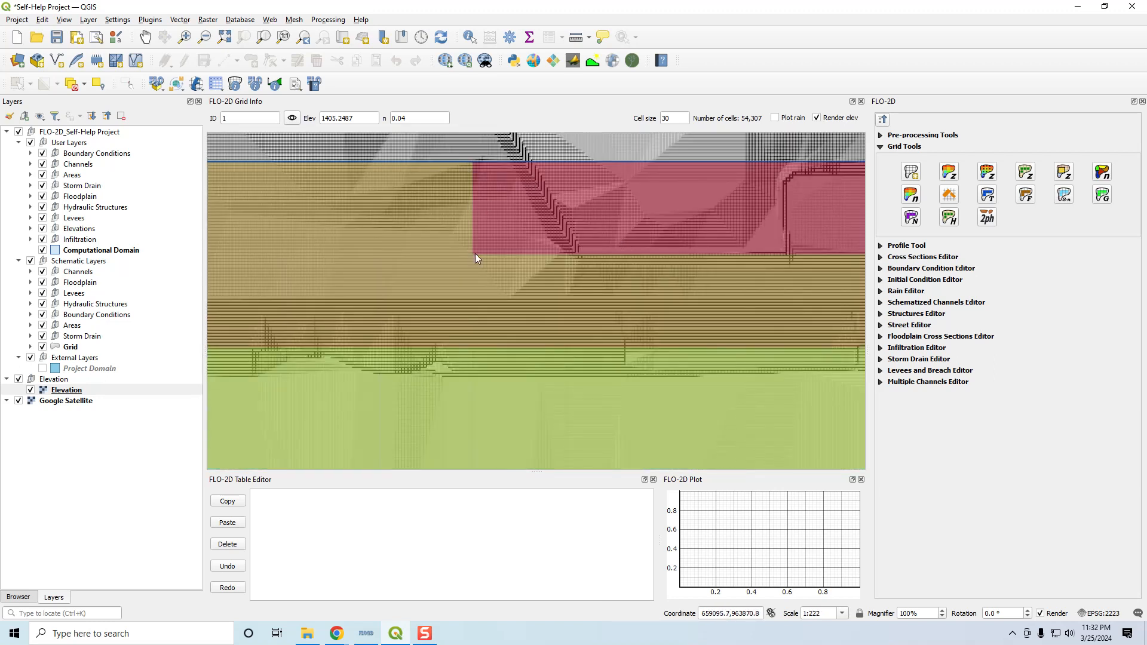
pyautogui.scroll(-3, 538, 356)
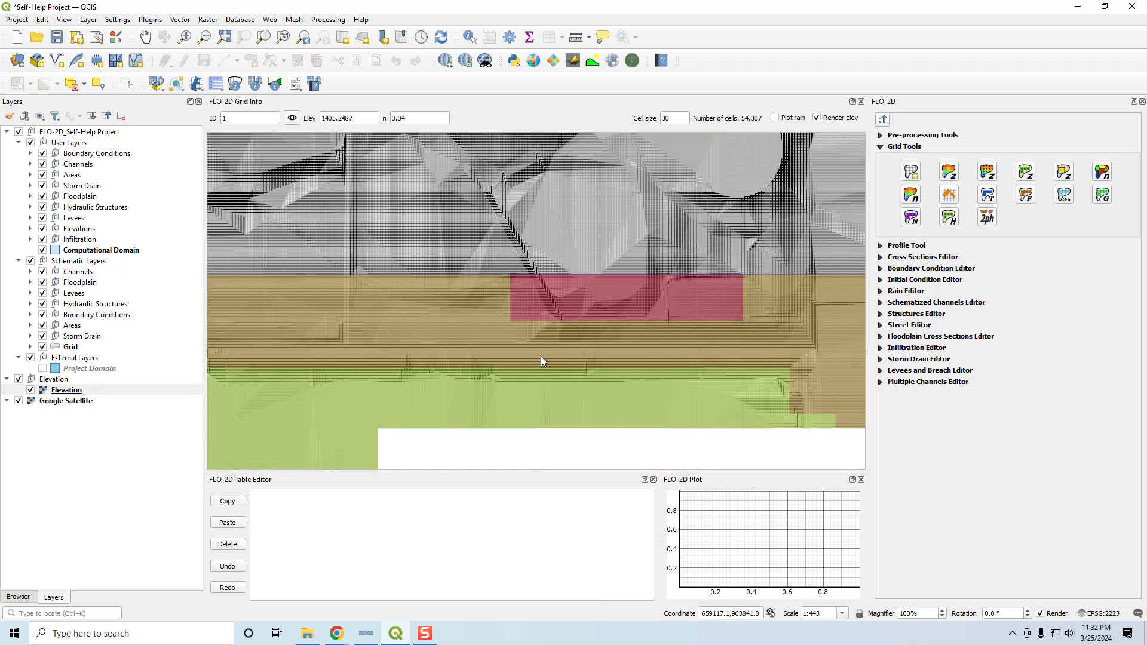
pyautogui.scroll(-1, 342, 375)
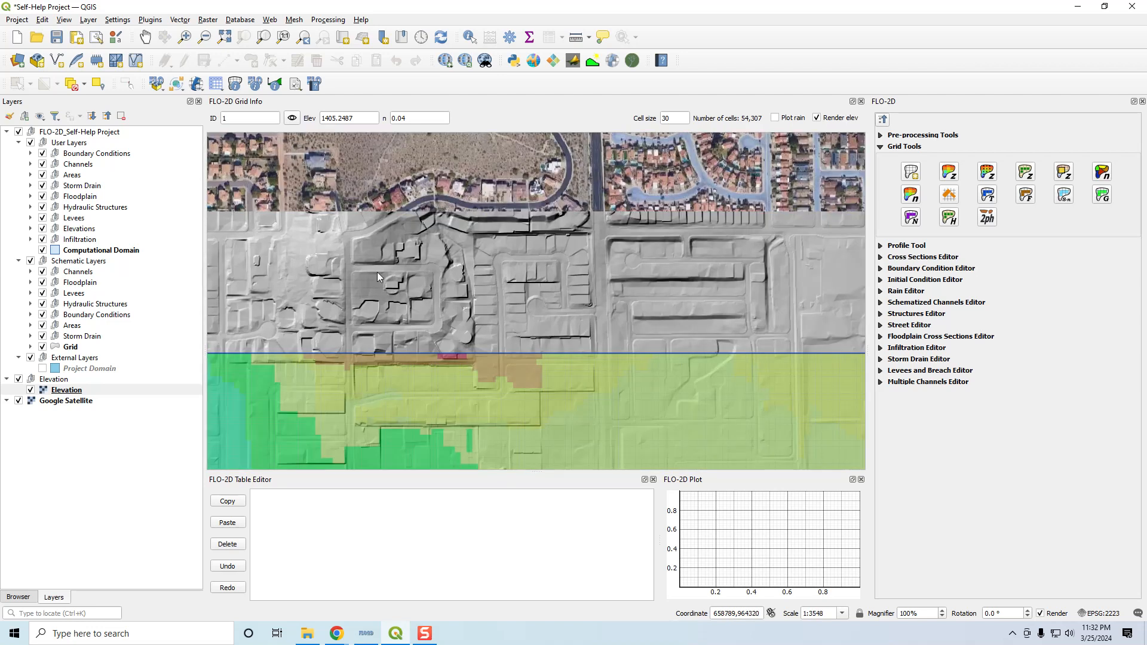
pyautogui.moveTo(411, 386); pyautogui.dragTo(435, 239)
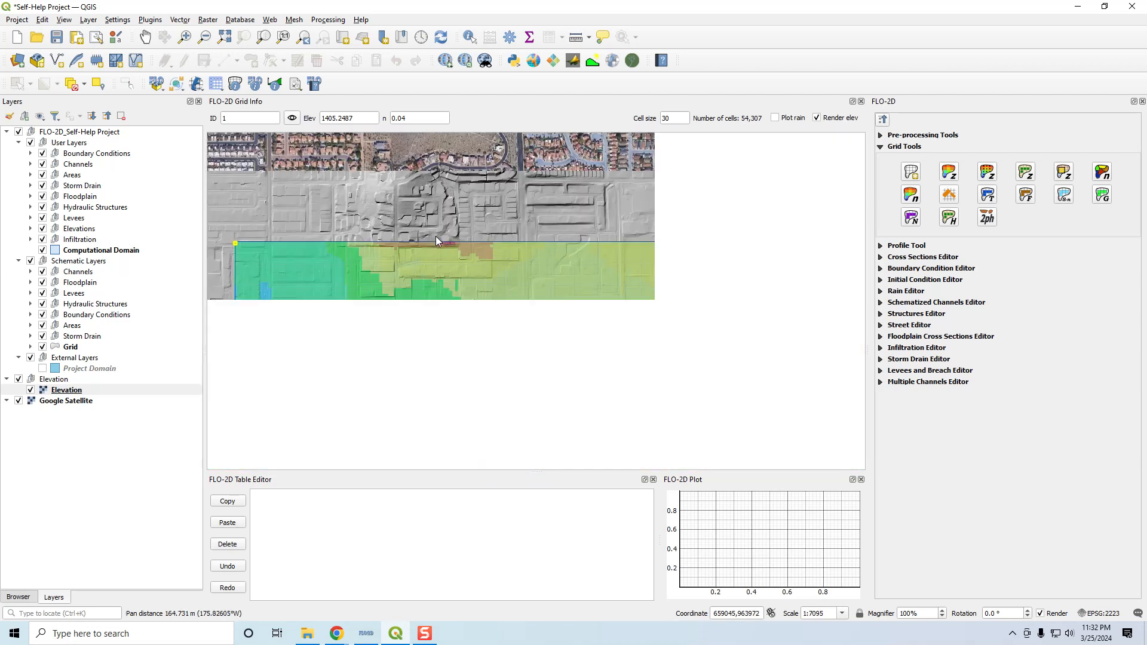
pyautogui.scroll(-1, 435, 235)
pyautogui.moveTo(446, 332); pyautogui.dragTo(426, 242)
pyautogui.scroll(-1, 424, 243)
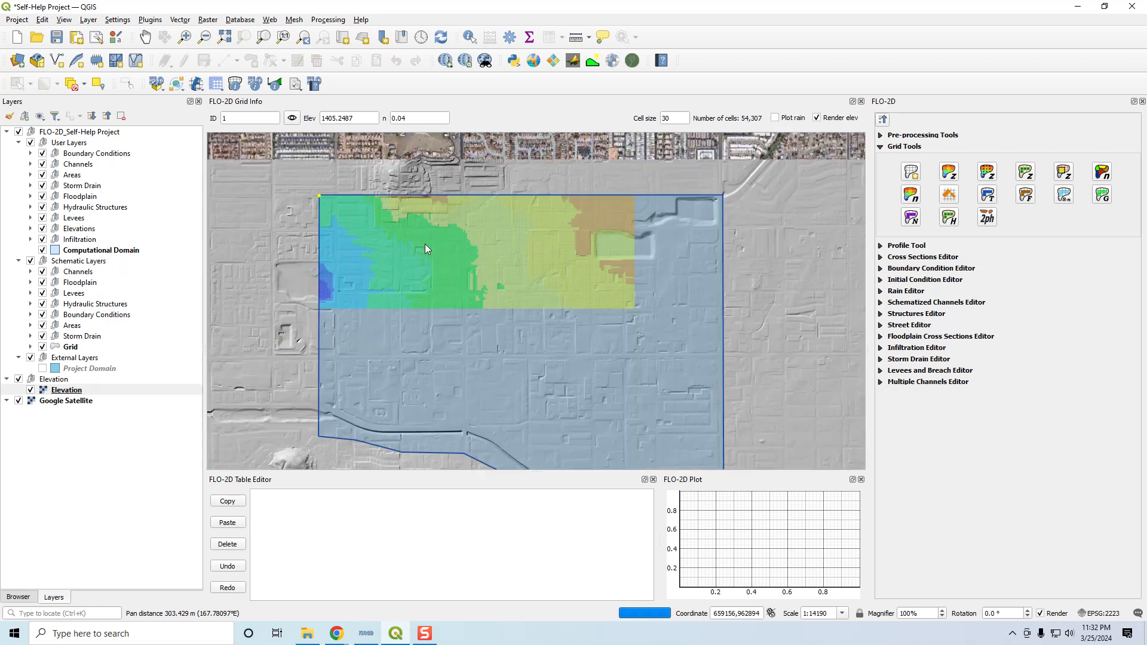
pyautogui.moveTo(436, 300); pyautogui.dragTo(456, 242)
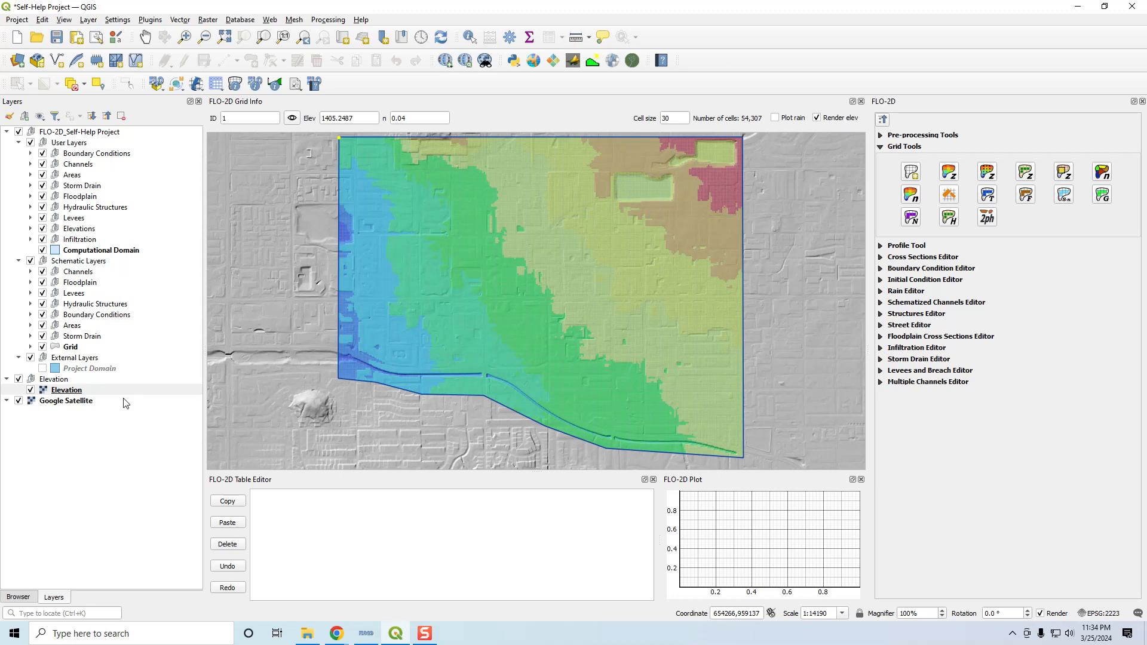
# Turn off the elevation rendering and save the project with the external layer data stored in the GeoPackage
pyautogui.click(817, 119)
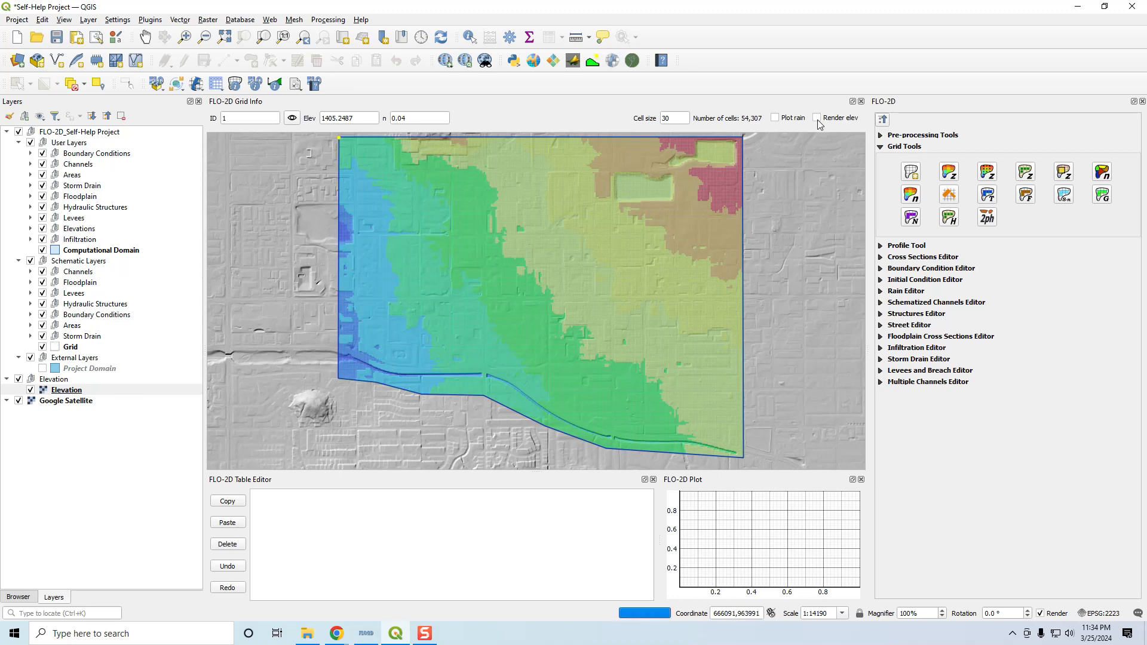
pyautogui.click(55, 38)
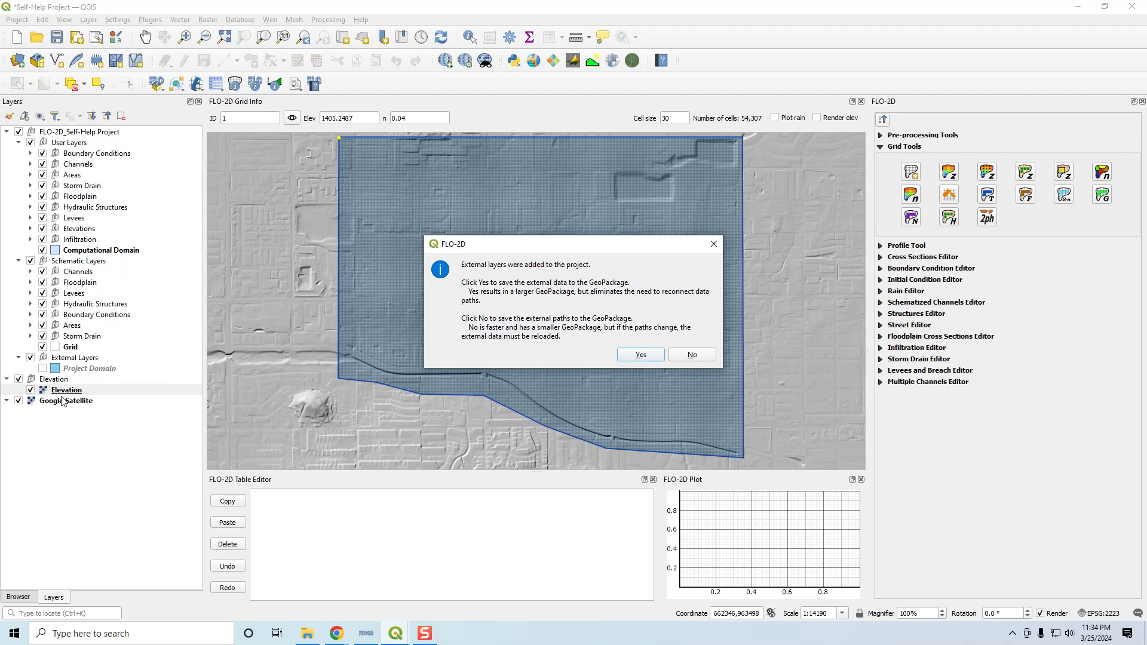
pyautogui.click(639, 355)
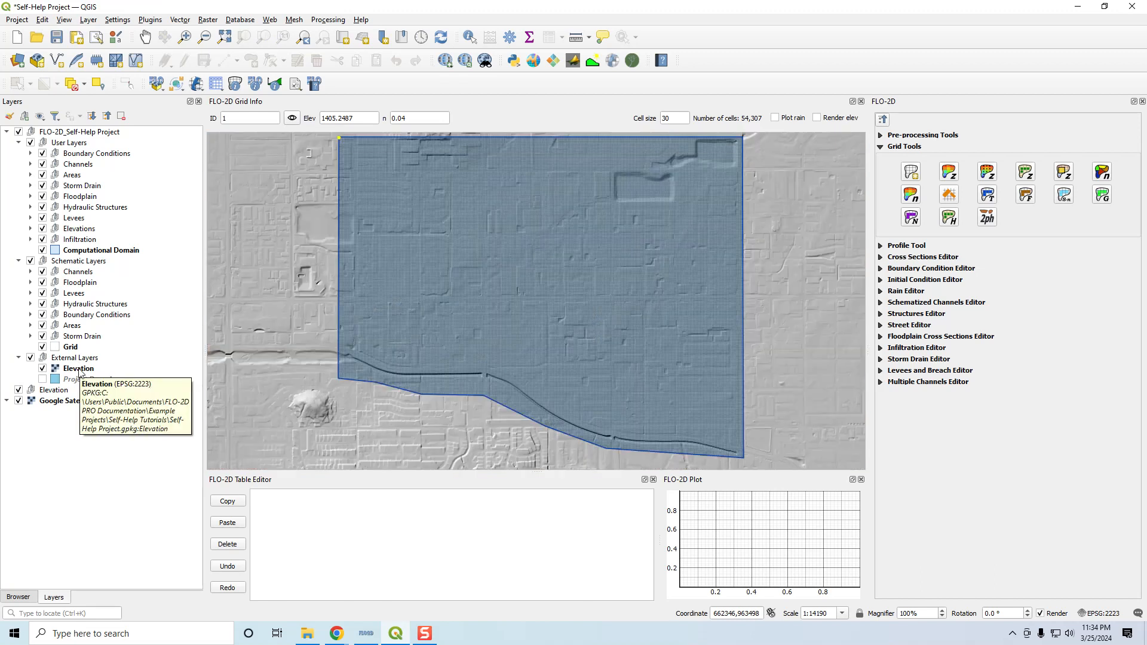
# Move the Elevation raster from External Layers into the Elevation group, then collapse and hide that group
pyautogui.moveTo(79, 371); pyautogui.dragTo(82, 398)
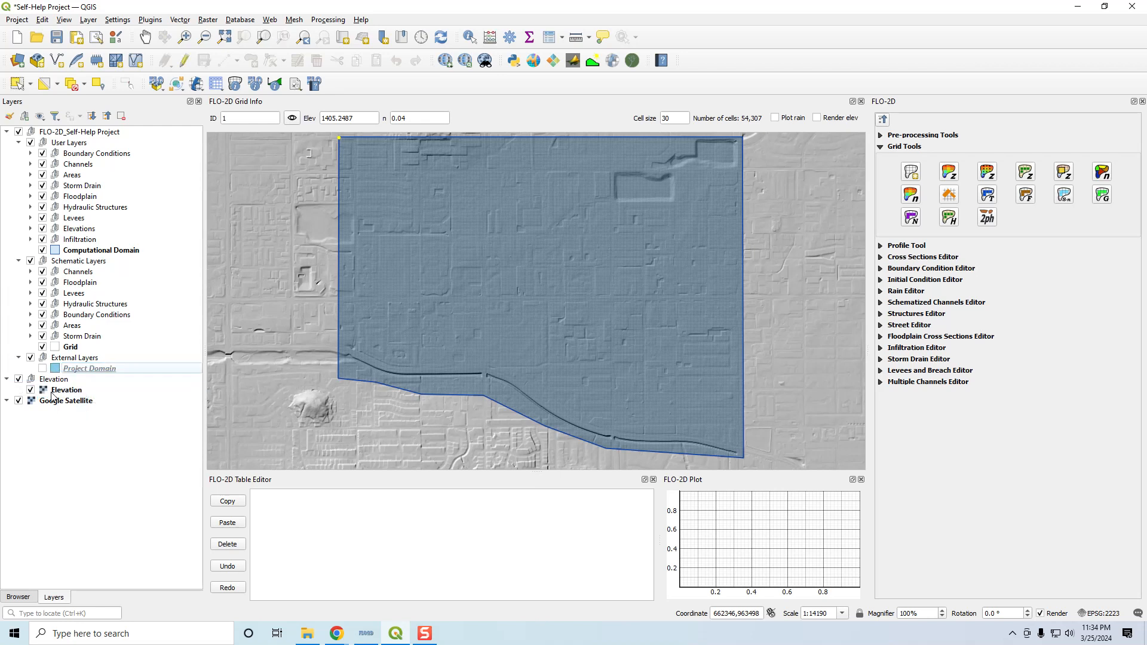
pyautogui.click(7, 380)
pyautogui.click(18, 380)
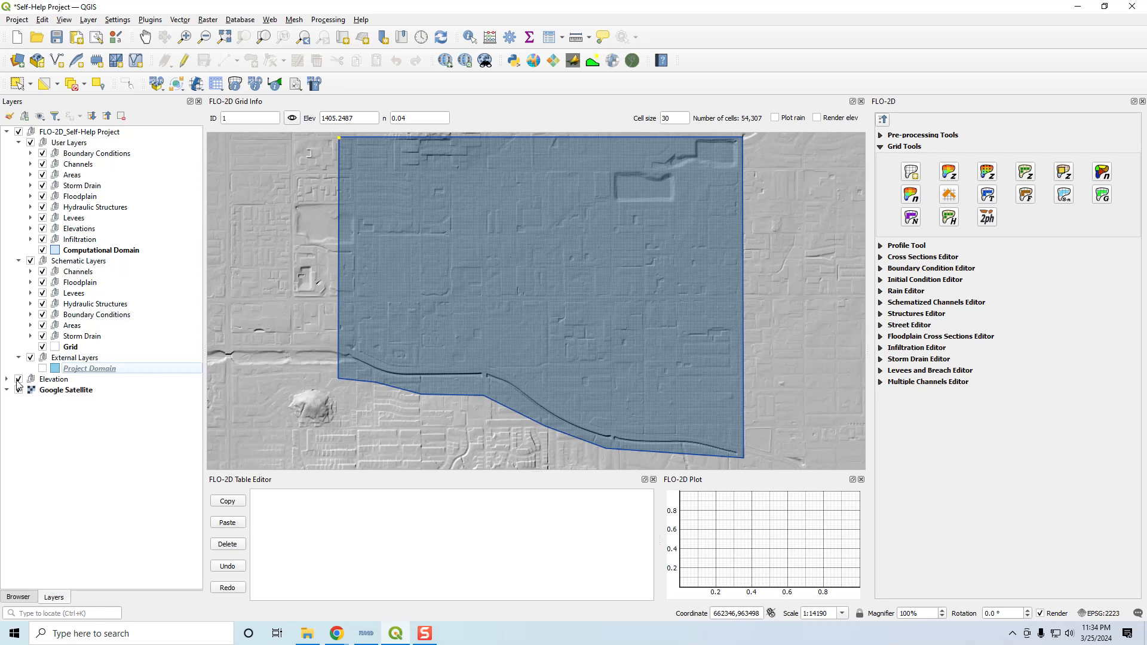
pyautogui.click(19, 380)
pyautogui.click(19, 380)
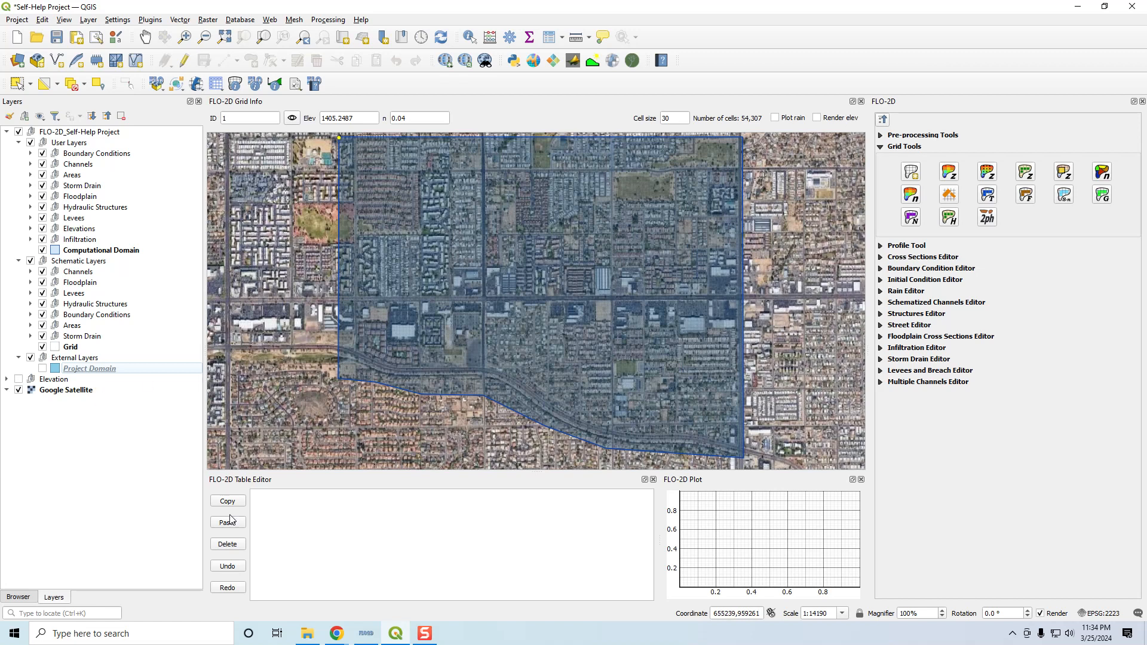
# Save the project and toggle the Grid layer's visibility off and back on
pyautogui.click(56, 38)
pyautogui.click(42, 347)
pyautogui.click(42, 347)
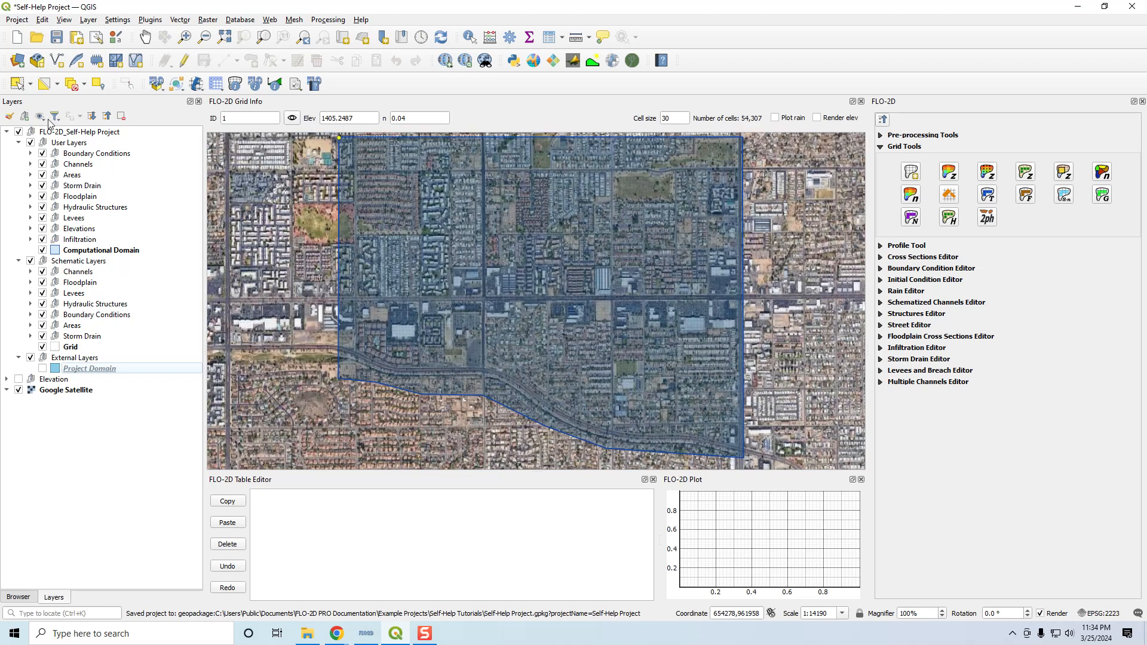